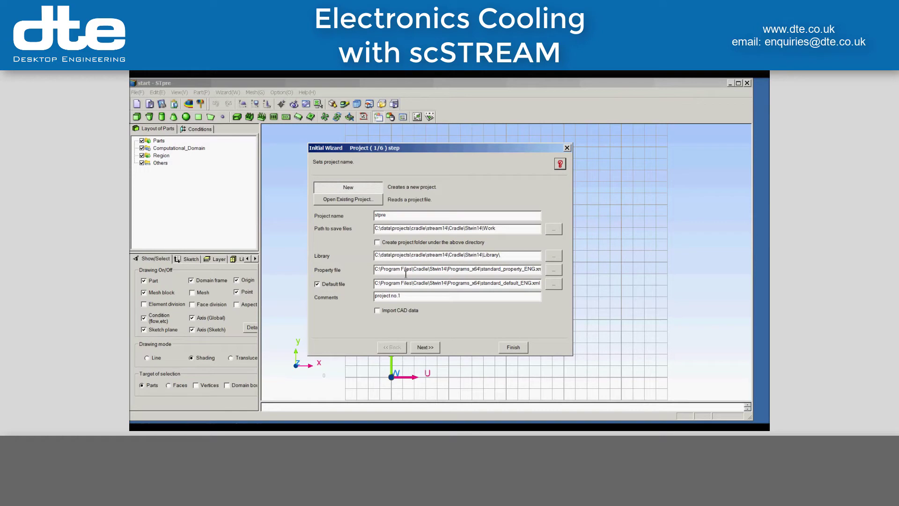
# Name the new project "model" and proceed to importing CAD data
pyautogui.doubleClick(395, 218)
pyautogui.write('m')
pyautogui.click(426, 350)
# Import raspi_casing_major_comp.x_t from the raspi folder as the project's CAD data
pyautogui.click(368, 186)
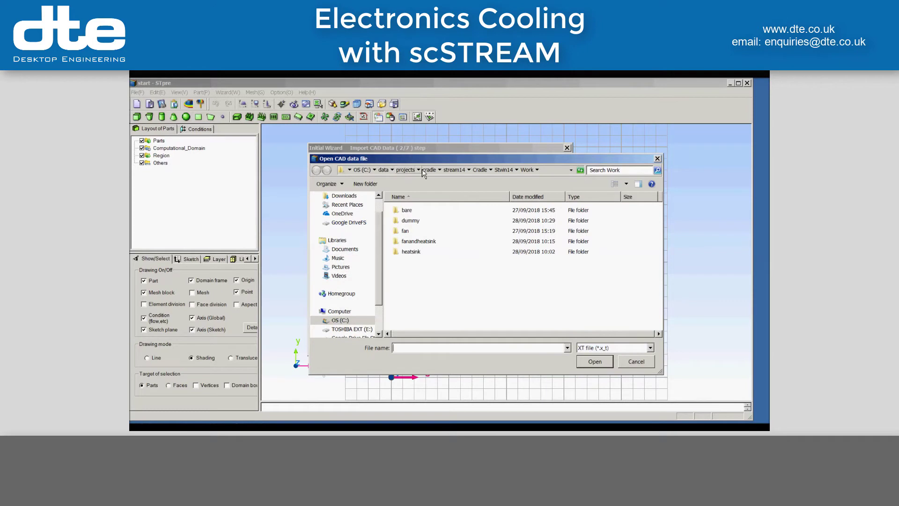
pyautogui.click(428, 170)
pyautogui.doubleClick(407, 230)
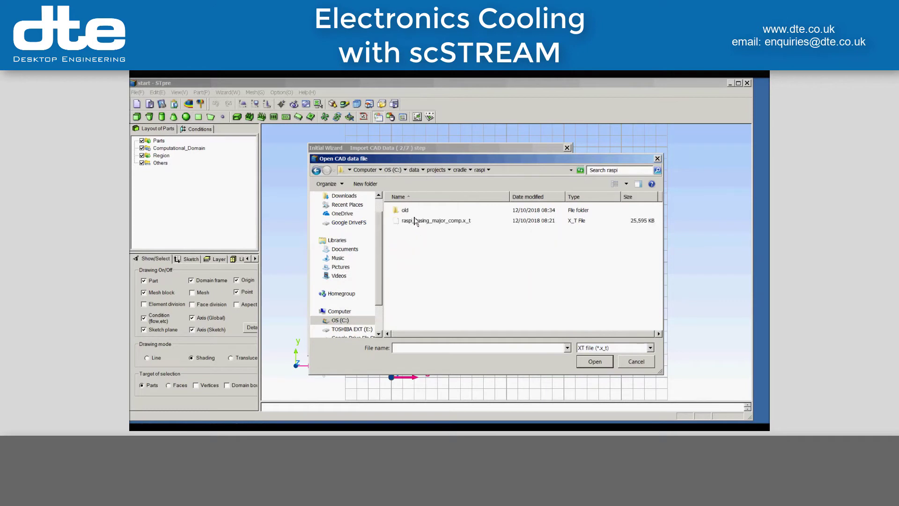
pyautogui.click(417, 221)
pyautogui.click(594, 363)
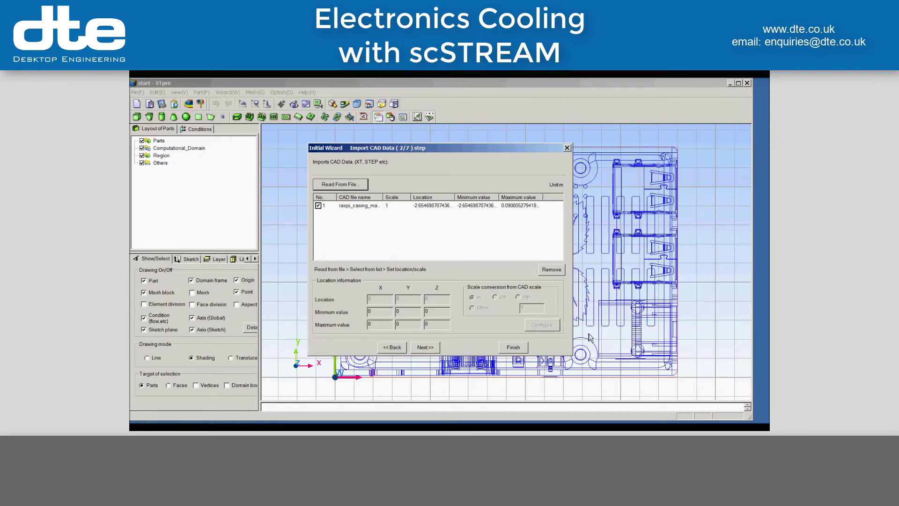
pyautogui.click(427, 349)
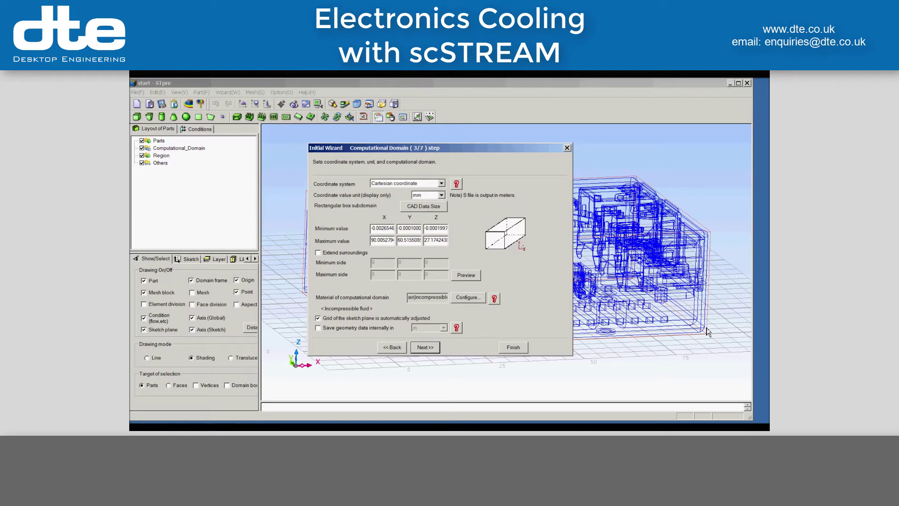
# Extend the computational domain's surroundings by 90, 90, 54 mm on the minimum sides and 90, 90, 135 mm on the maximum sides, and preview it
pyautogui.click(356, 253)
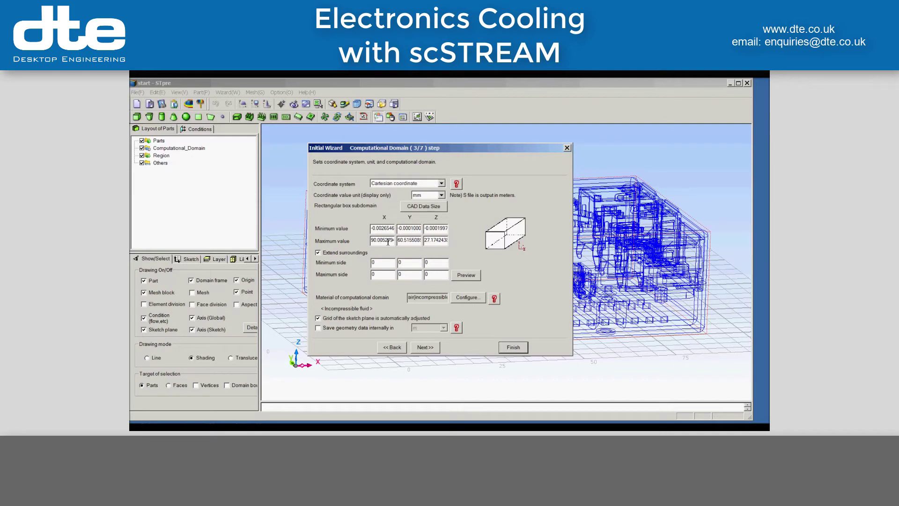
pyautogui.write('90')
pyautogui.click(382, 275)
pyautogui.doubleClick(404, 263)
pyautogui.write('90')
pyautogui.write('54')
pyautogui.write('135')
pyautogui.click(476, 277)
pyautogui.moveTo(494, 147); pyautogui.dragTo(354, 132)
pyautogui.moveTo(558, 280); pyautogui.dragTo(638, 297, button='middle')
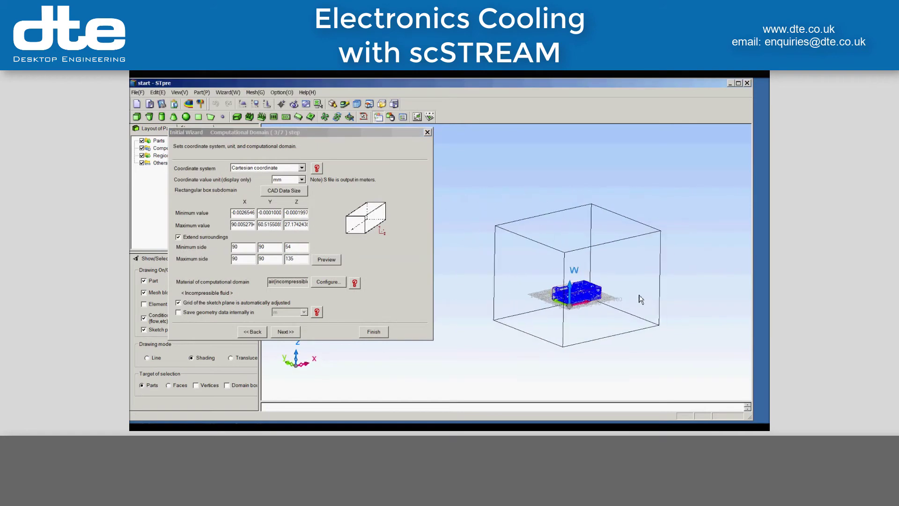
pyautogui.click(286, 331)
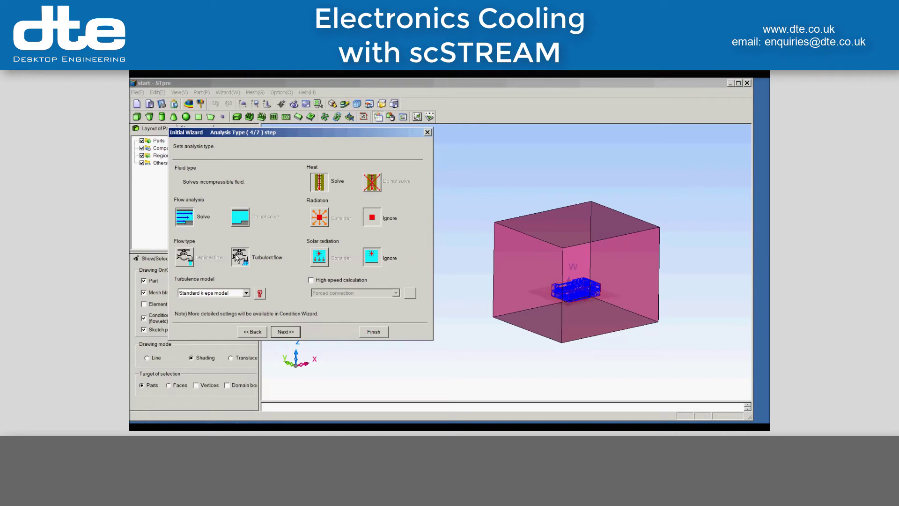
# Set the turbulence model to Linear low-Reynolds-number and enable high-speed calculation for natural convection
pyautogui.click(221, 293)
pyautogui.click(224, 319)
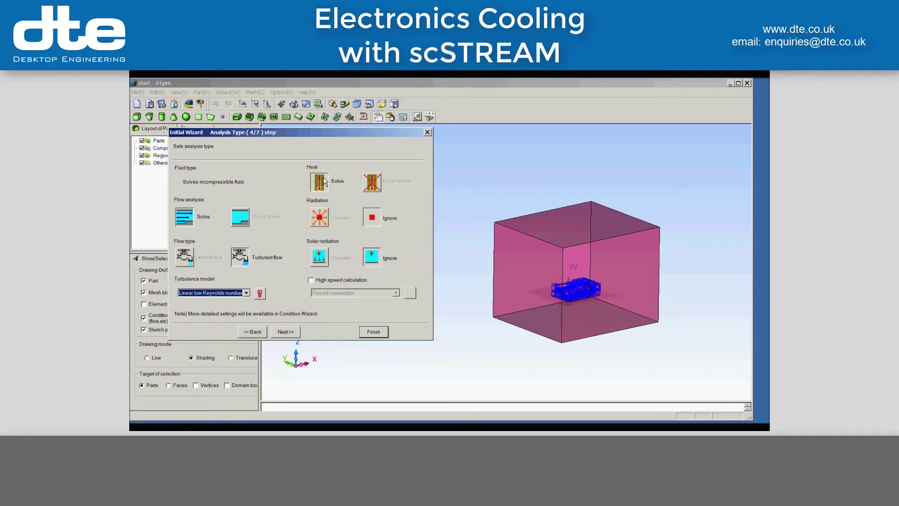
pyautogui.click(311, 280)
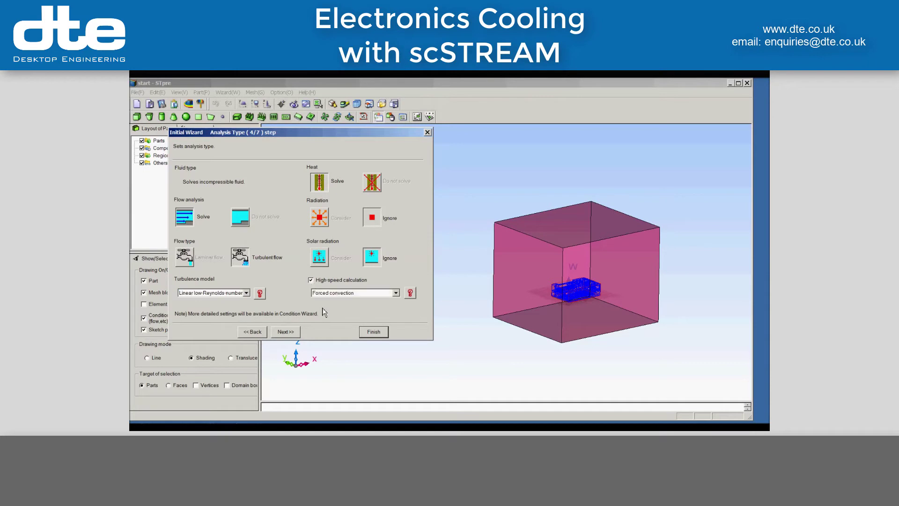
pyautogui.click(396, 293)
pyautogui.click(374, 309)
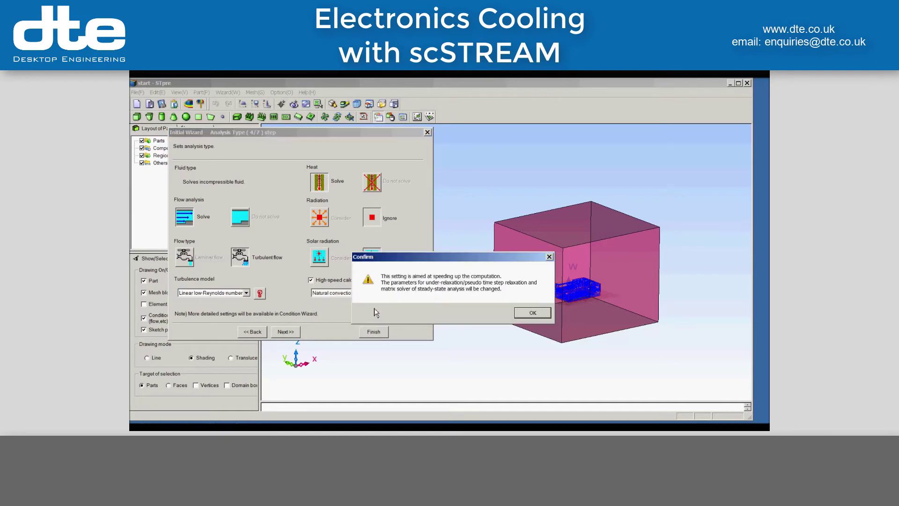
pyautogui.click(532, 315)
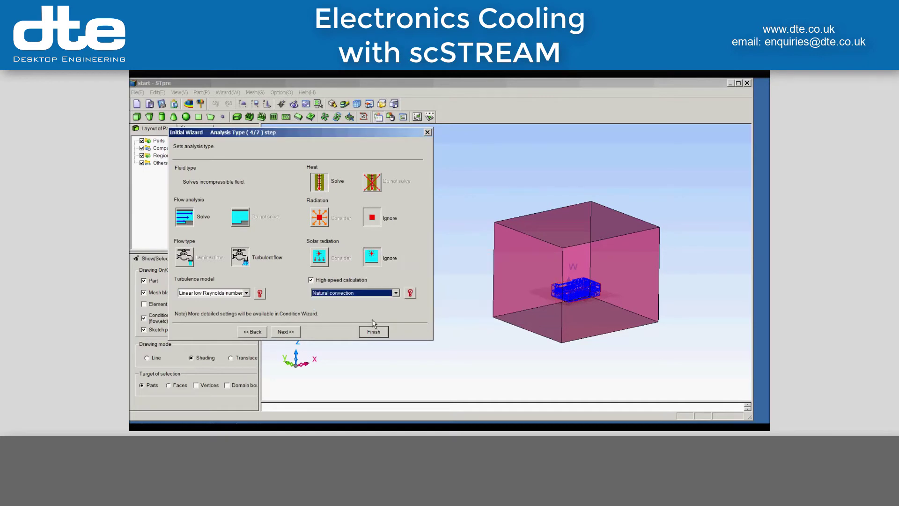
pyautogui.click(291, 332)
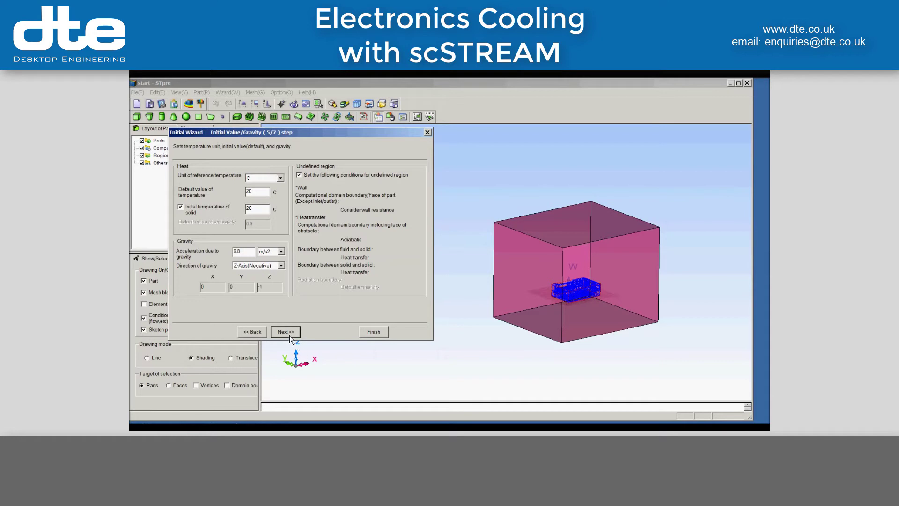
# Keep the default initial values and gravity, choose External flow (natural convection) as the analysis purpose, and finish the initial wizard
pyautogui.click(288, 333)
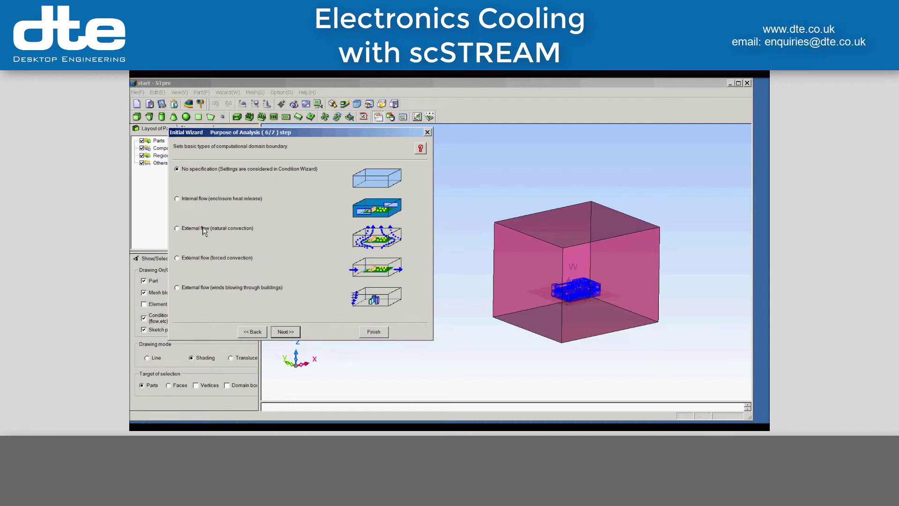
pyautogui.click(234, 232)
pyautogui.click(289, 334)
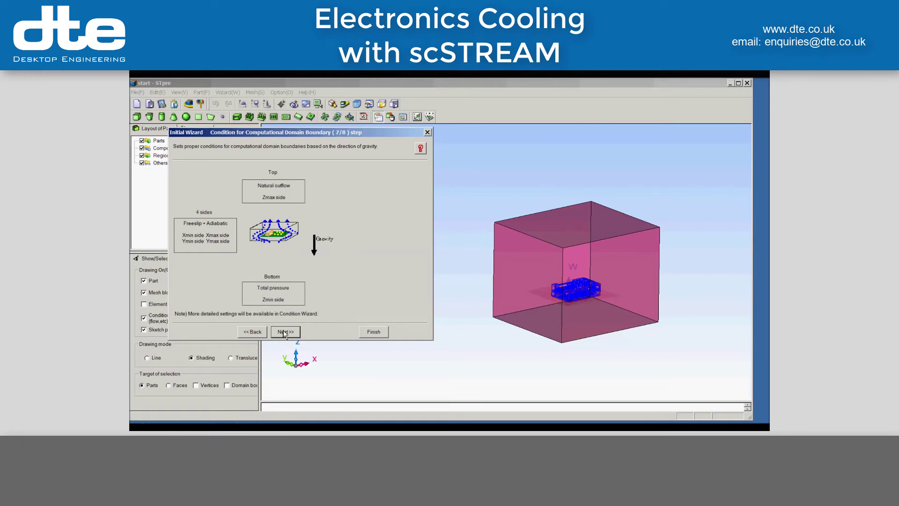
pyautogui.click(371, 335)
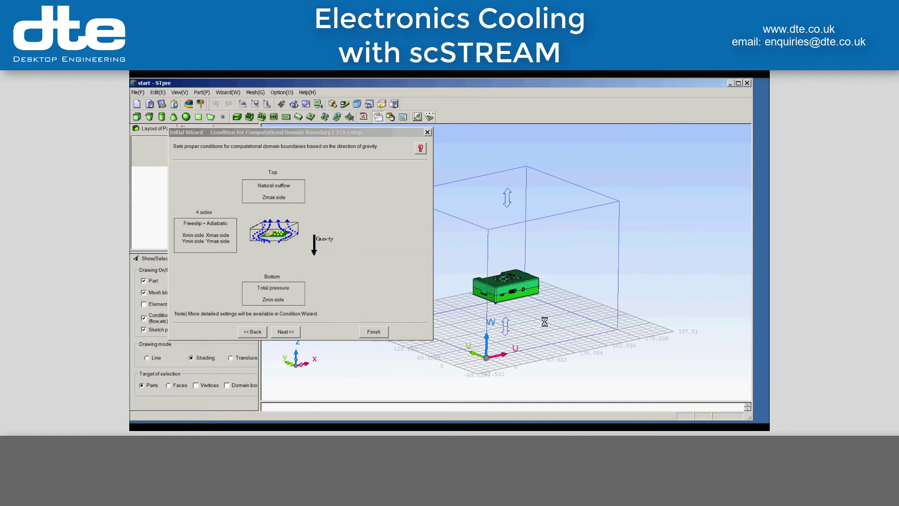
# Inspect the imported assembly from several sides, temporarily hiding upper_casing to examine the components inside
pyautogui.moveTo(545, 321)
pyautogui.mouseDown(button='right')
pyautogui.moveTo(596, 287)
pyautogui.moveTo(528, 301)
pyautogui.moveTo(548, 301)
pyautogui.moveTo(544, 315)
pyautogui.mouseUp(button='right')
pyautogui.scroll(3, 613, 304)
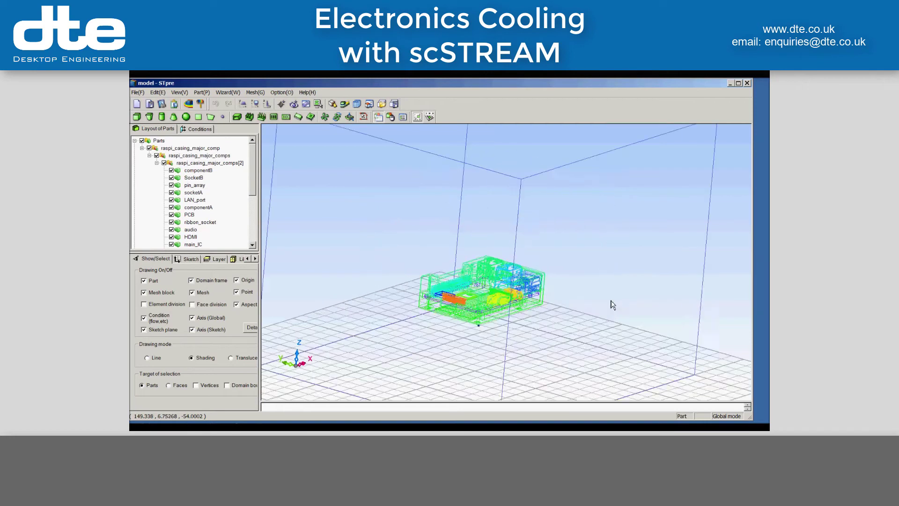
pyautogui.moveTo(253, 162)
pyautogui.mouseDown()
pyautogui.moveTo(257, 186)
pyautogui.moveTo(259, 178)
pyautogui.mouseUp()
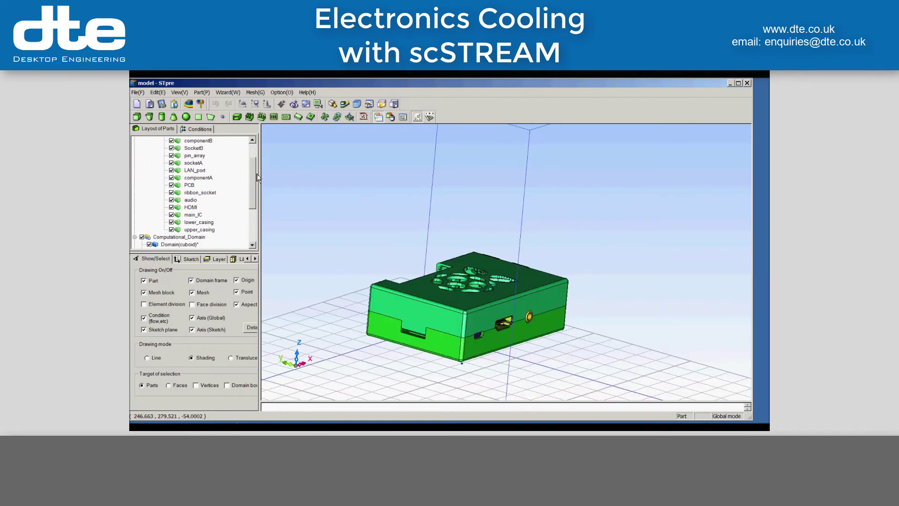
pyautogui.click(172, 229)
pyautogui.moveTo(476, 227)
pyautogui.mouseDown(button='right')
pyautogui.moveTo(486, 203)
pyautogui.moveTo(491, 274)
pyautogui.mouseUp(button='right')
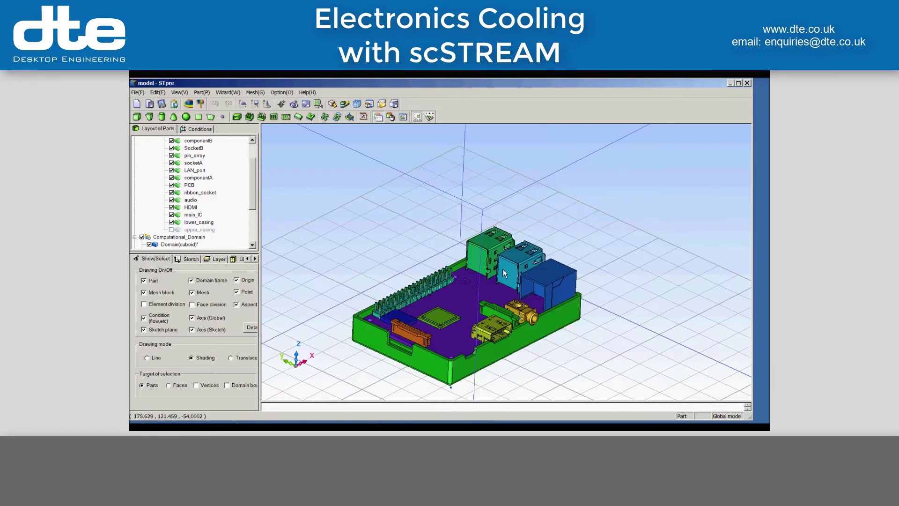
pyautogui.click(171, 230)
pyautogui.moveTo(251, 204); pyautogui.dragTo(256, 184)
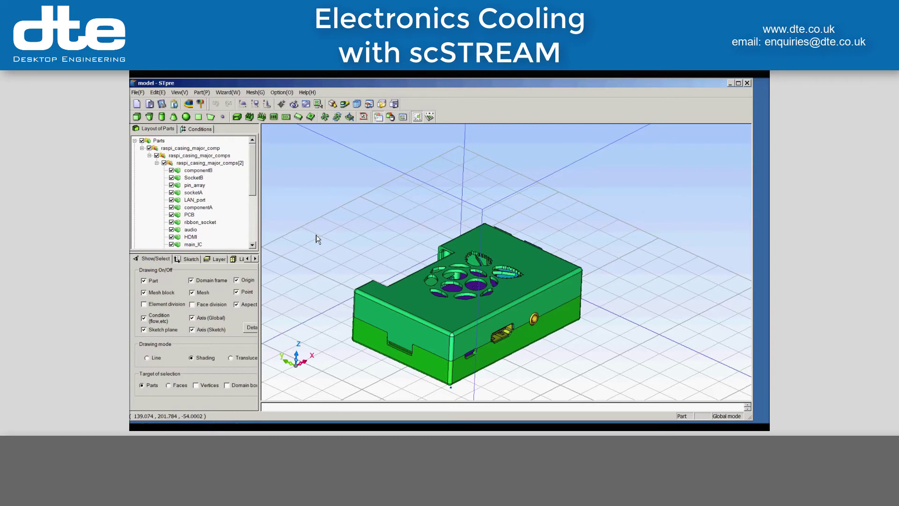
pyautogui.moveTo(569, 335); pyautogui.dragTo(533, 334, button='middle')
pyautogui.moveTo(633, 329)
pyautogui.mouseDown(button='middle')
pyautogui.moveTo(505, 351)
pyautogui.moveTo(604, 352)
pyautogui.moveTo(461, 309)
pyautogui.moveTo(546, 267)
pyautogui.moveTo(526, 273)
pyautogui.moveTo(564, 285)
pyautogui.moveTo(579, 309)
pyautogui.moveTo(558, 221)
pyautogui.moveTo(548, 247)
pyautogui.mouseUp(button='middle')
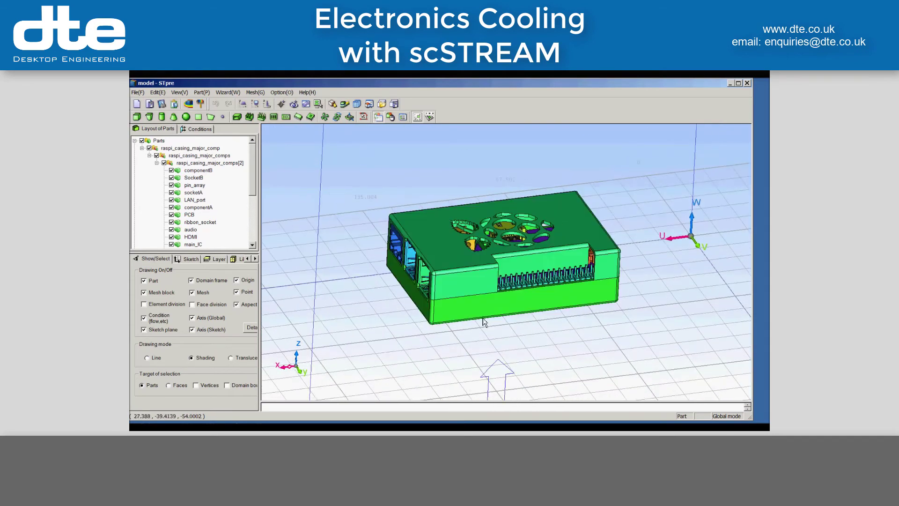
# Choose the Solid attribute for all parts of the raspi_casing_major_comps[2] group together
pyautogui.click(187, 164)
pyautogui.rightClick(187, 167)
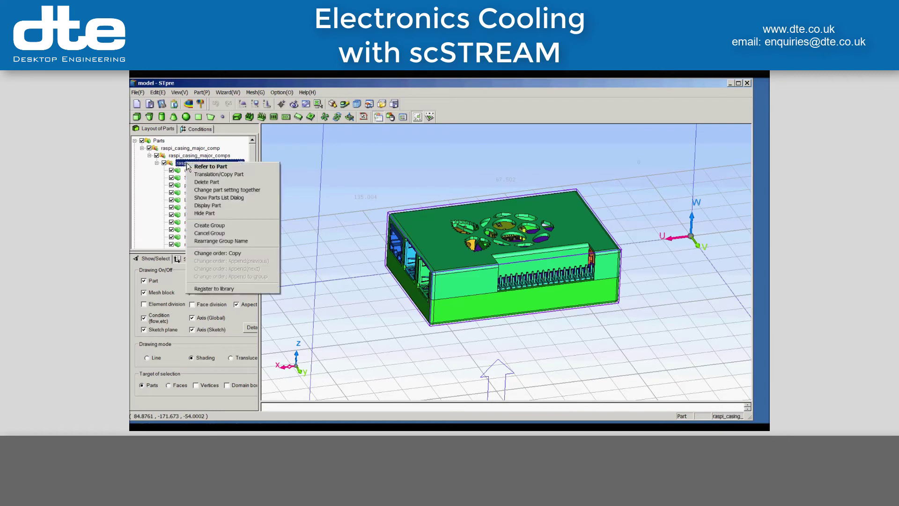
pyautogui.click(225, 190)
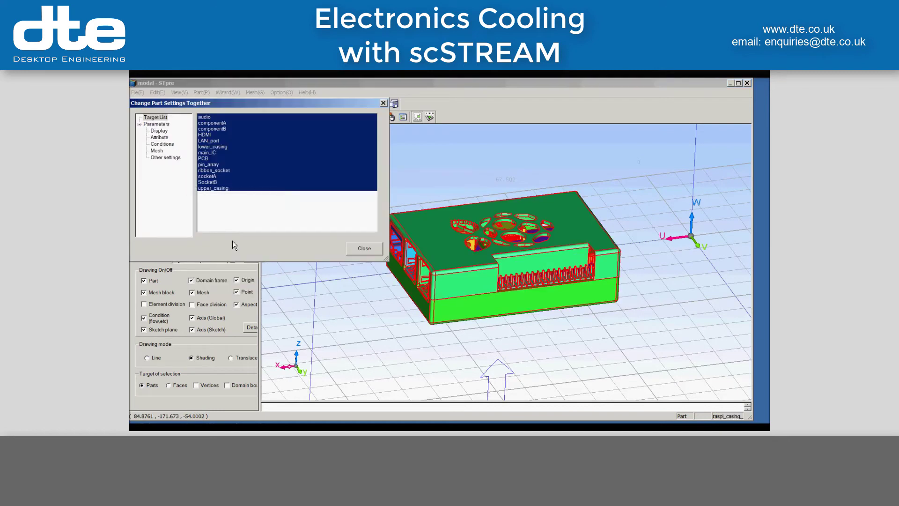
pyautogui.click(161, 137)
pyautogui.click(219, 128)
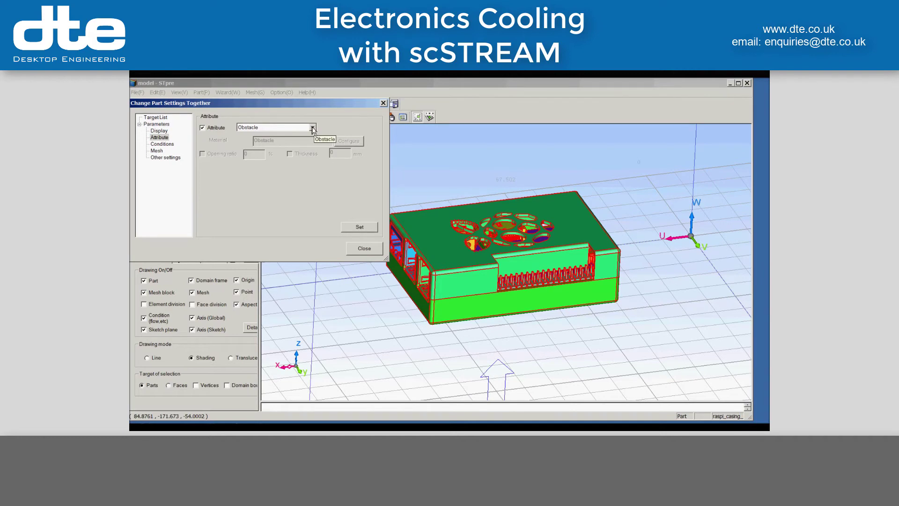
pyautogui.click(312, 128)
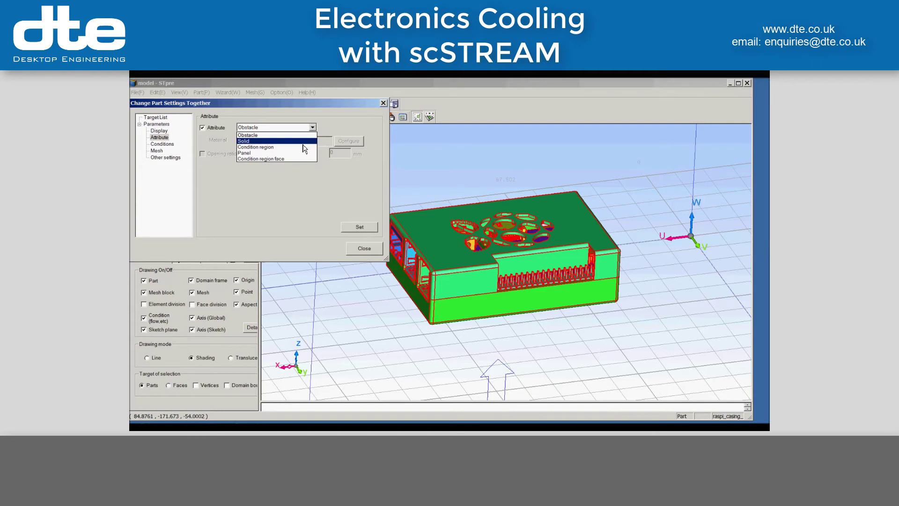
pyautogui.click(303, 148)
# Choose polycarbonate_resin(273K) from the rubber_plastic materials and apply it to all the selected parts
pyautogui.click(342, 139)
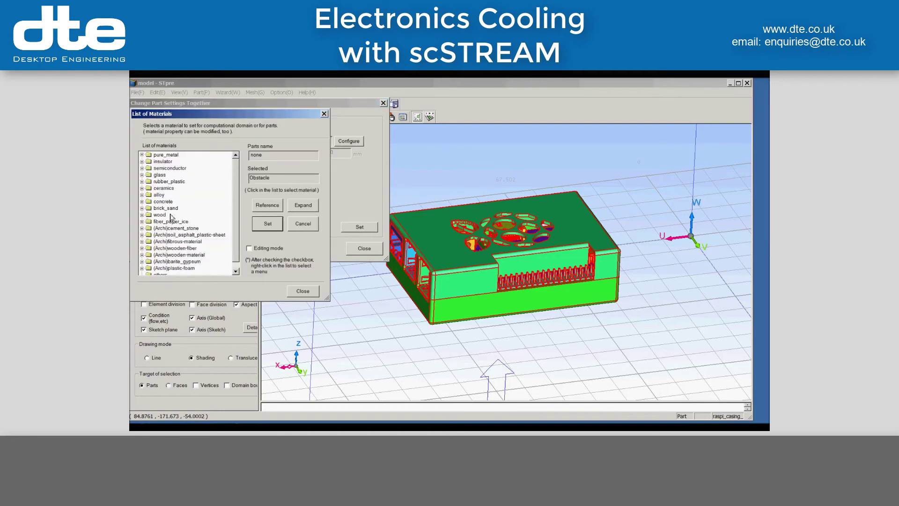
pyautogui.click(142, 182)
pyautogui.scroll(-1, 239, 206)
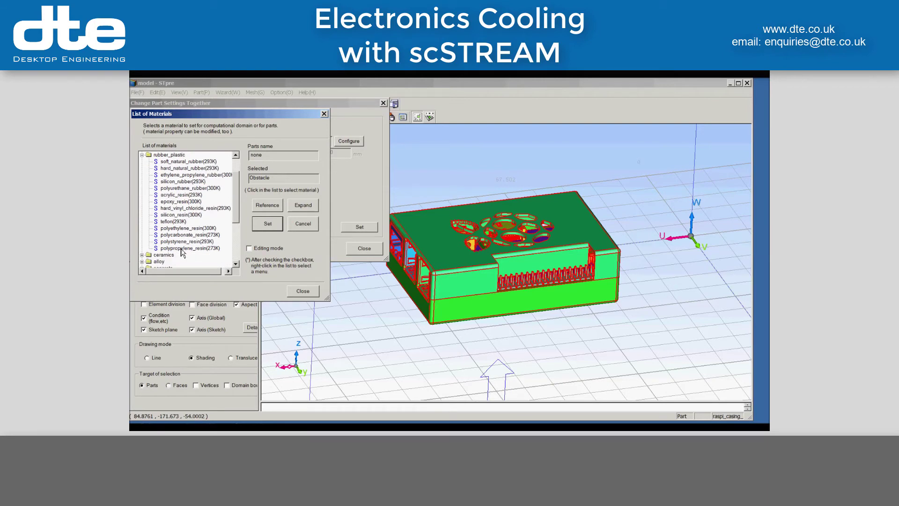
pyautogui.click(188, 235)
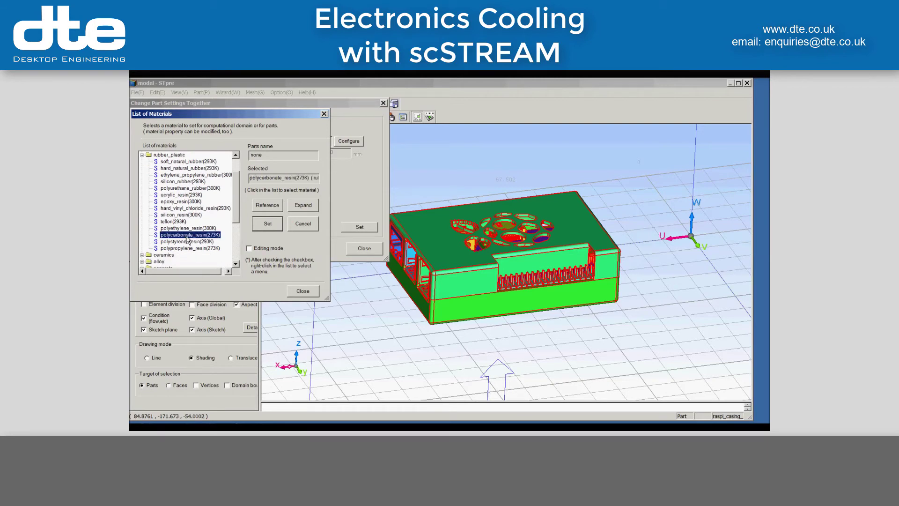
pyautogui.click(267, 224)
pyautogui.click(359, 228)
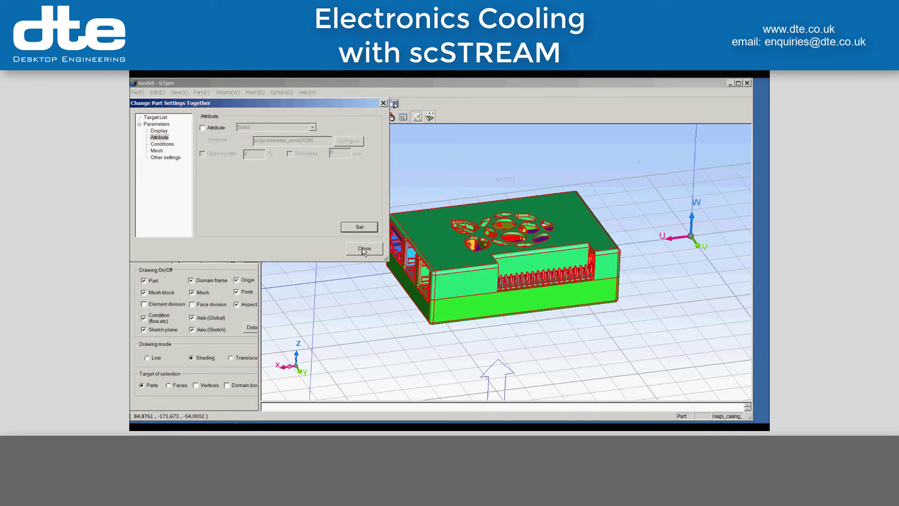
pyautogui.click(364, 249)
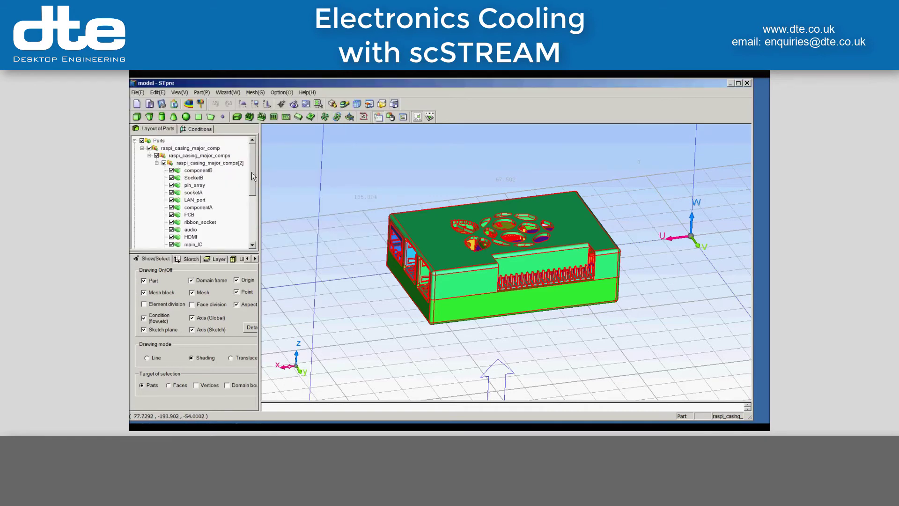
# Hide upper_casing and change the material of main_IC to silicon_resin(300K)
pyautogui.moveTo(253, 177); pyautogui.dragTo(254, 203)
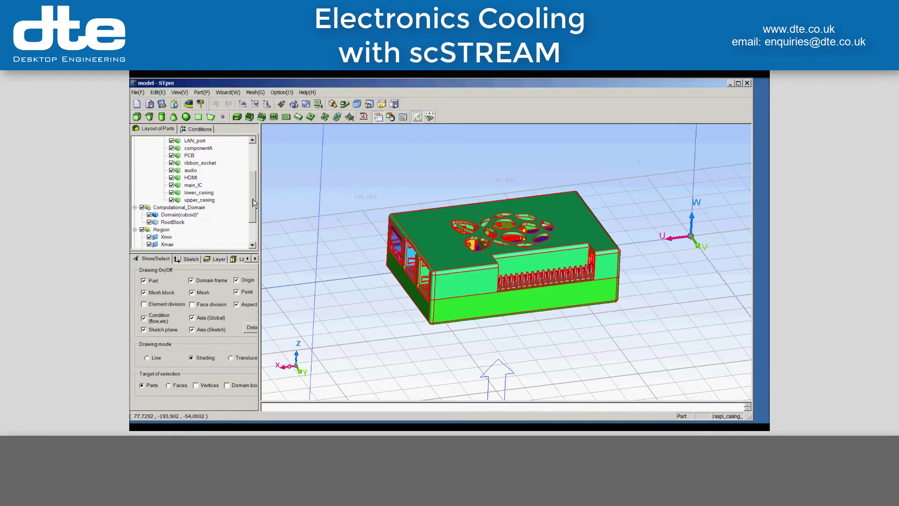
pyautogui.click(171, 200)
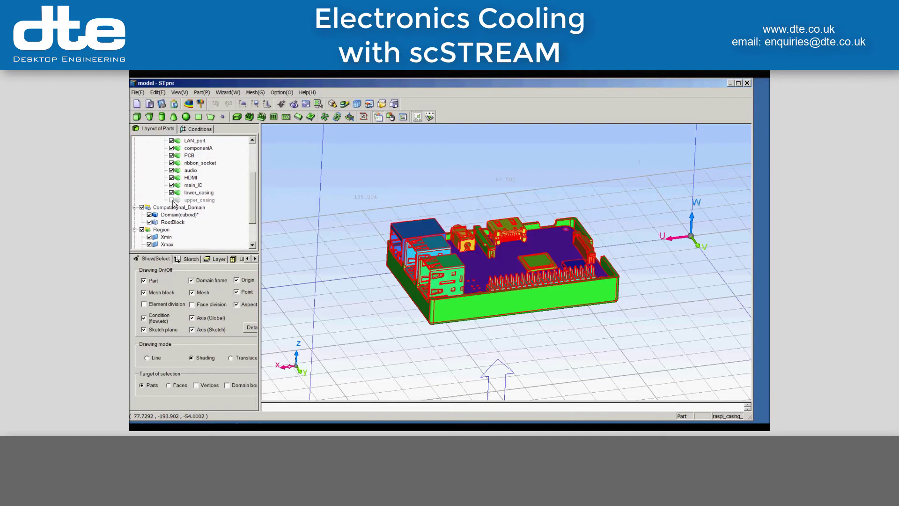
pyautogui.doubleClick(193, 186)
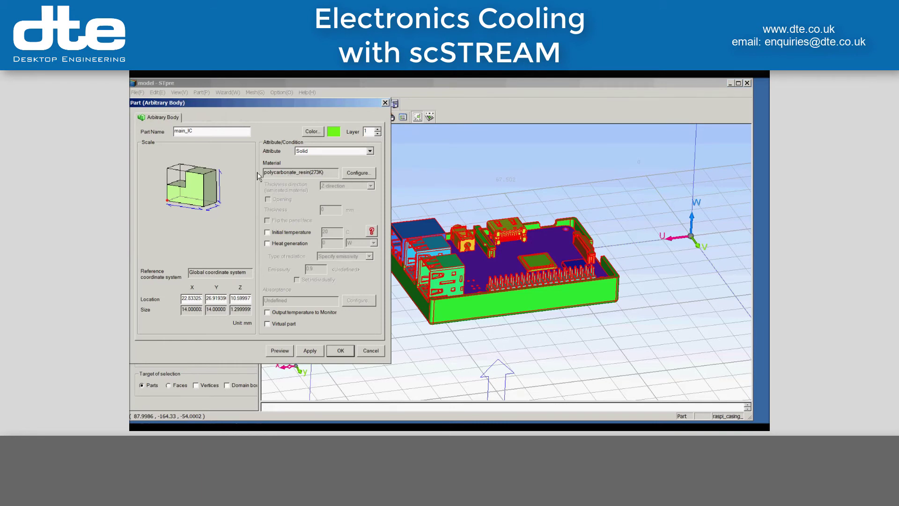
pyautogui.click(365, 173)
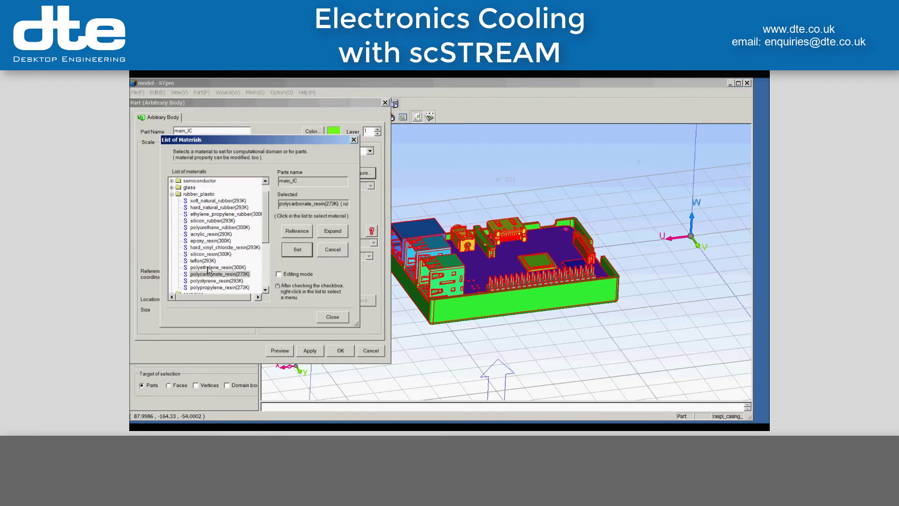
pyautogui.click(210, 254)
pyautogui.click(294, 250)
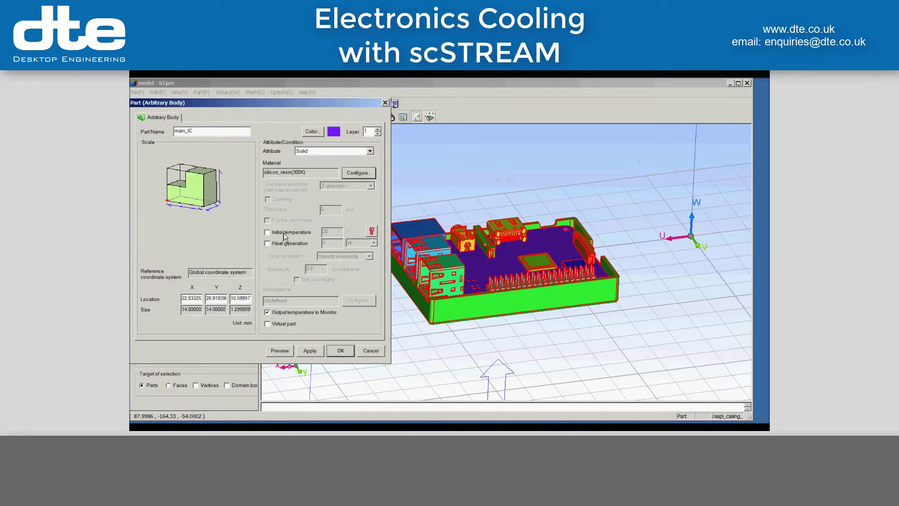
# Enable heat generation for main_IC and set it to 0.6 W
pyautogui.click(281, 243)
pyautogui.click(339, 241)
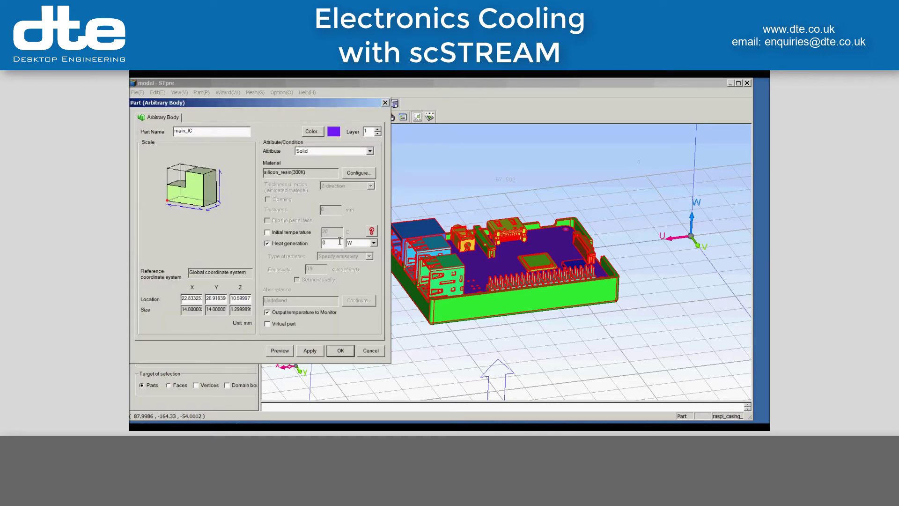
pyautogui.write('.6')
pyautogui.click(340, 351)
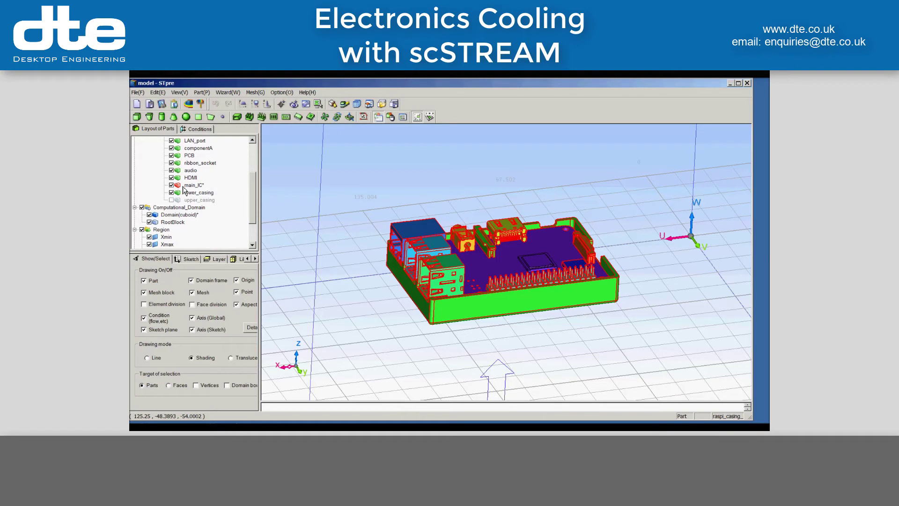
# Enable heat generation for the PCB part and set it to 0.4 W
pyautogui.moveTo(252, 203); pyautogui.dragTo(257, 193)
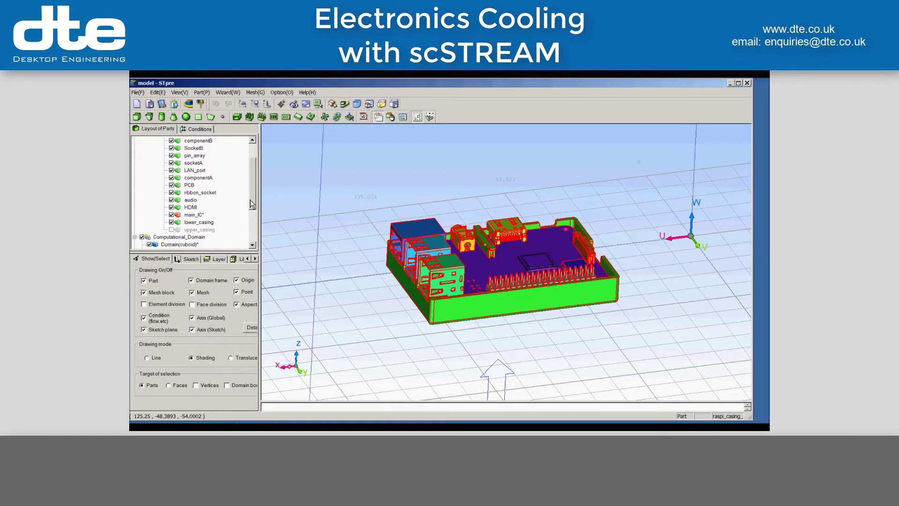
pyautogui.doubleClick(190, 186)
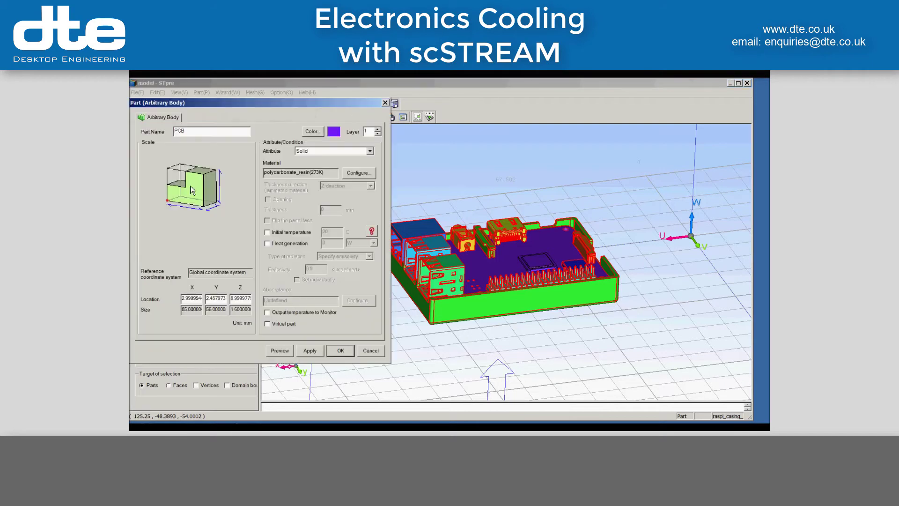
pyautogui.click(284, 244)
pyautogui.click(340, 243)
pyautogui.write('.4')
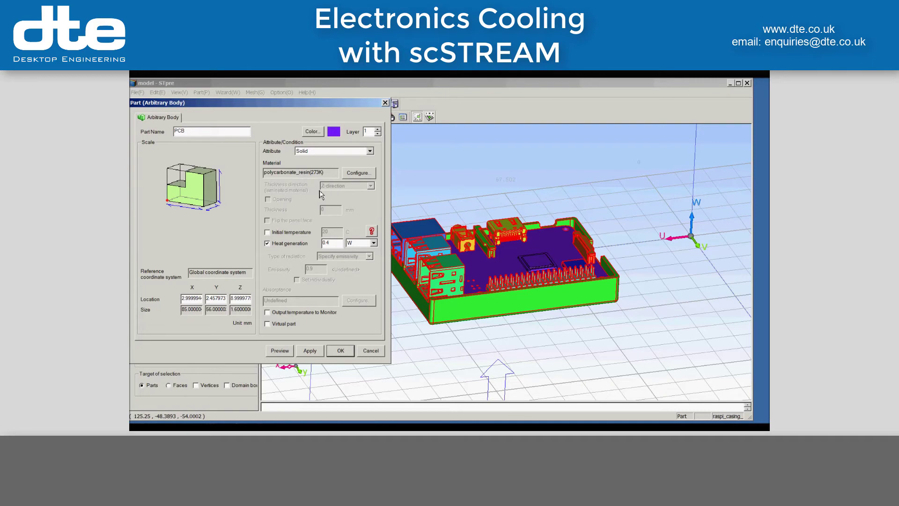
# Start a laminated material for the PCB with a first copper layer 0.05 mm thick and a wiring pattern coverage ratio of 0.75
pyautogui.click(360, 175)
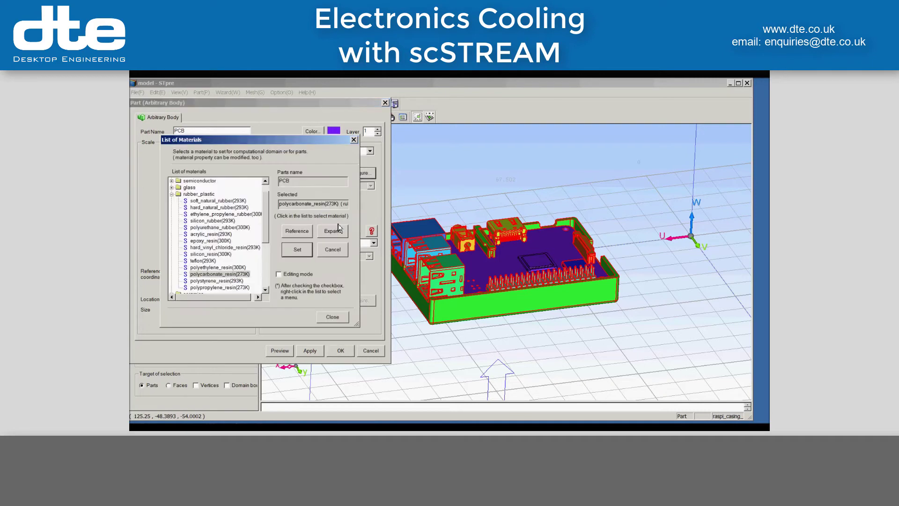
pyautogui.click(171, 200)
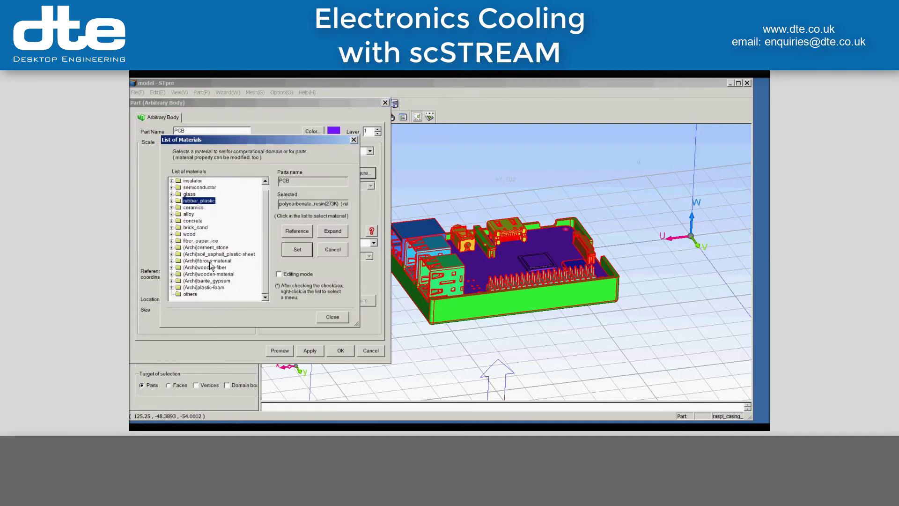
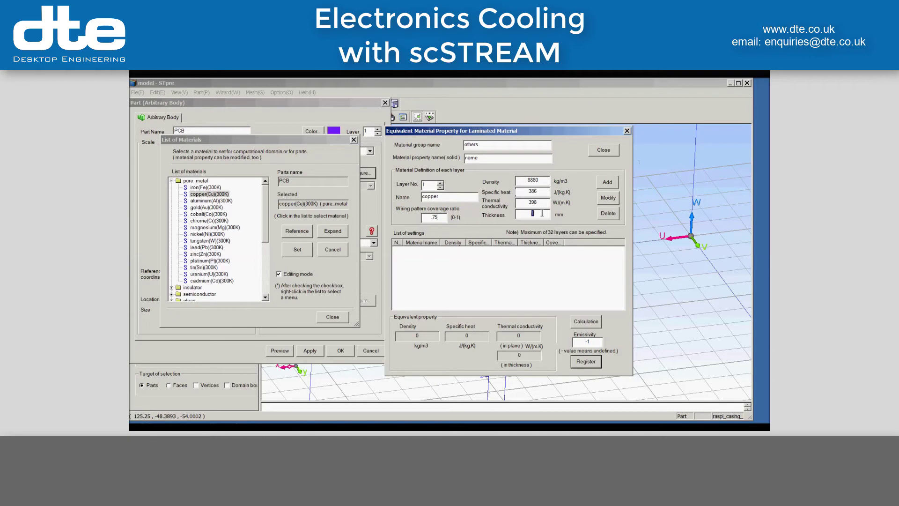
pyautogui.write('0')
pyautogui.click(607, 183)
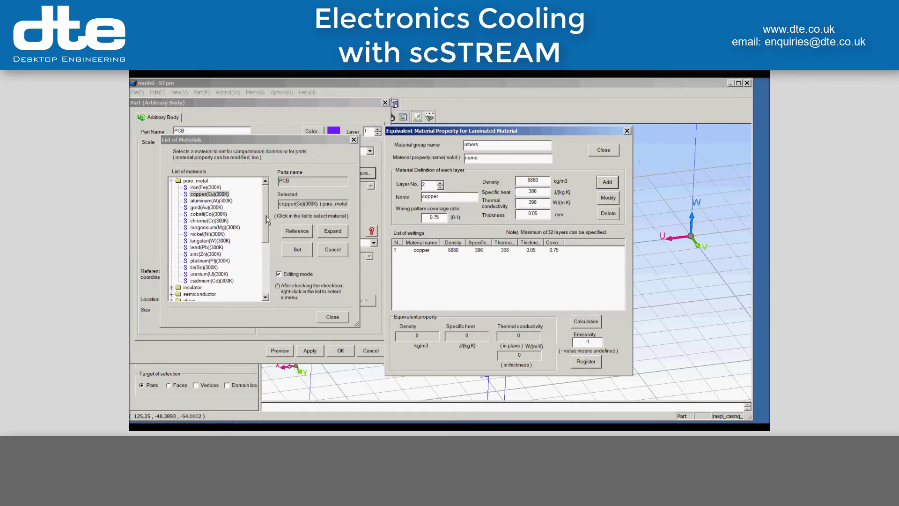
# Add a second laminate layer of epoxy_resin(300K), named epoxy_resin, 3 mm thick with a coverage ratio of 1
pyautogui.moveTo(265, 215); pyautogui.dragTo(264, 247)
pyautogui.click(172, 247)
pyautogui.click(211, 241)
pyautogui.moveTo(474, 196); pyautogui.dragTo(451, 198)
pyautogui.press('BackSpace')
pyautogui.doubleClick(534, 214)
pyautogui.write('3')
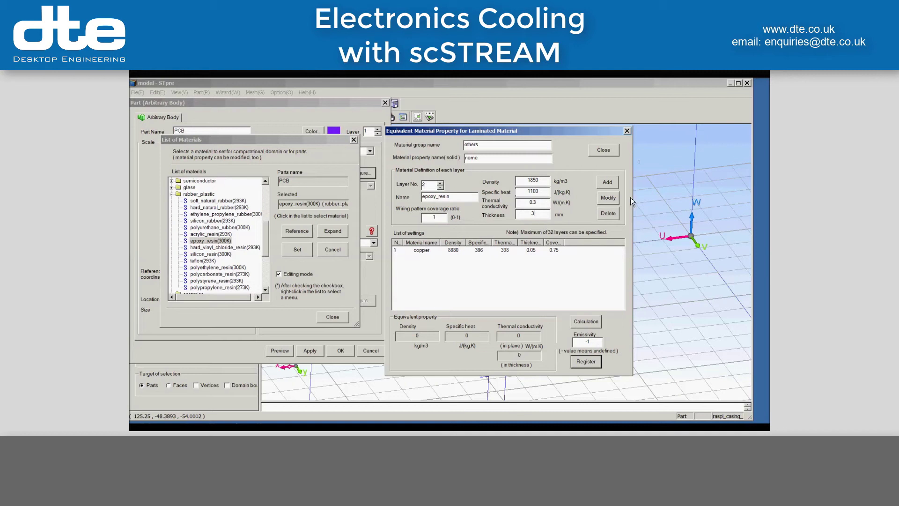
pyautogui.click(607, 182)
# Add a third laminate layer of copper named copper2, 0.05 mm thick with a wiring pattern coverage ratio of 0.6
pyautogui.moveTo(265, 246); pyautogui.dragTo(265, 201)
pyautogui.click(209, 194)
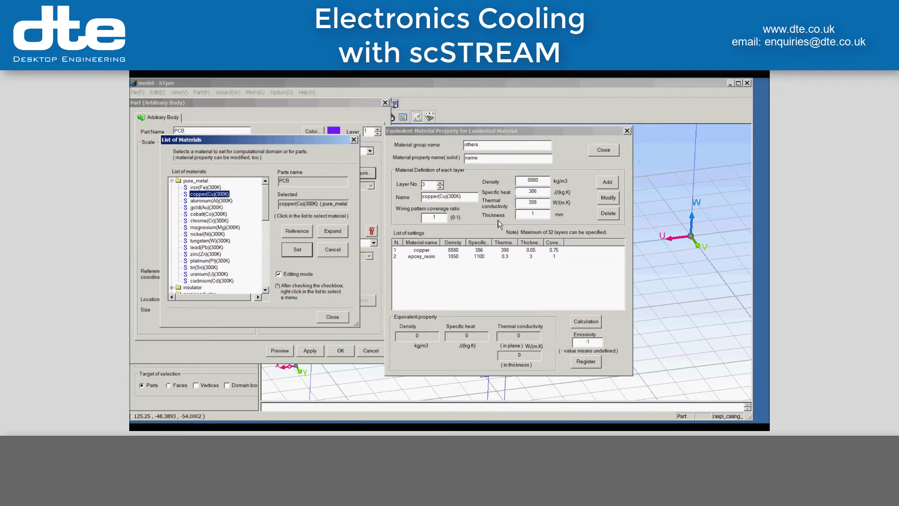
pyautogui.click(435, 217)
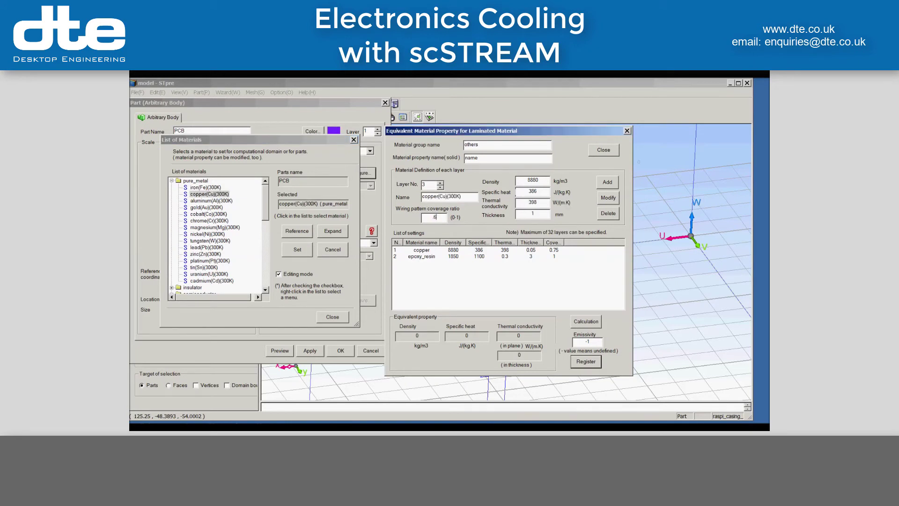
pyautogui.press('Tab')
pyautogui.press('BackSpace')
pyautogui.click(610, 184)
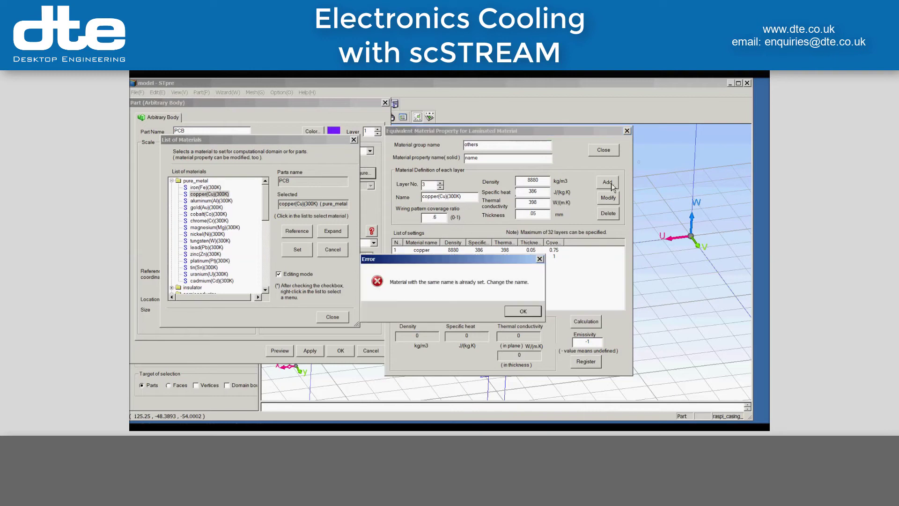
pyautogui.click(525, 311)
pyautogui.click(448, 198)
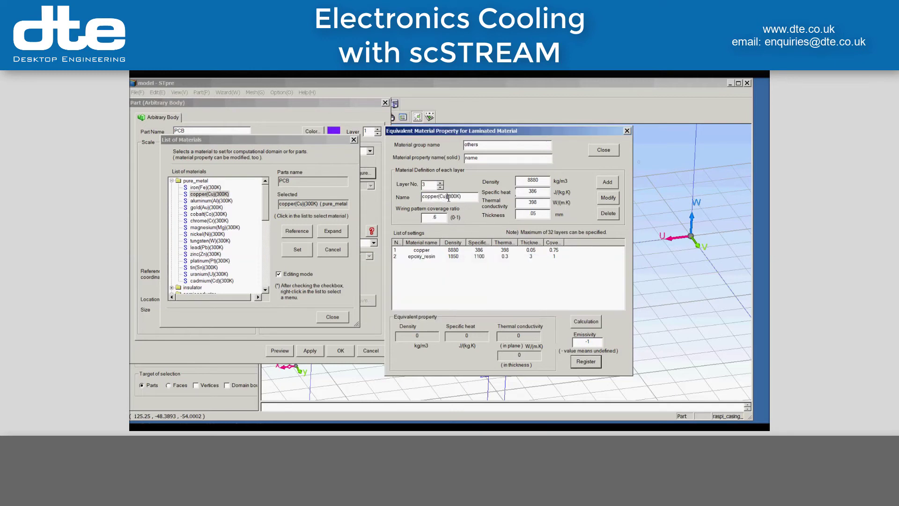
pyautogui.moveTo(441, 198); pyautogui.dragTo(461, 198)
pyautogui.press('Delete')
pyautogui.click(604, 185)
# Calculate and register the laminate's equivalent properties, and apply the new laminated material from the others group to the PCB
pyautogui.click(589, 323)
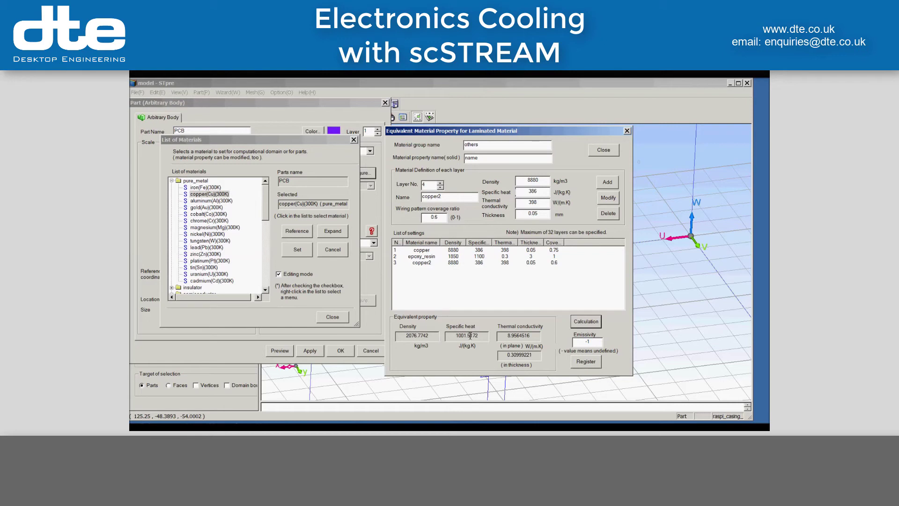
pyautogui.click(585, 362)
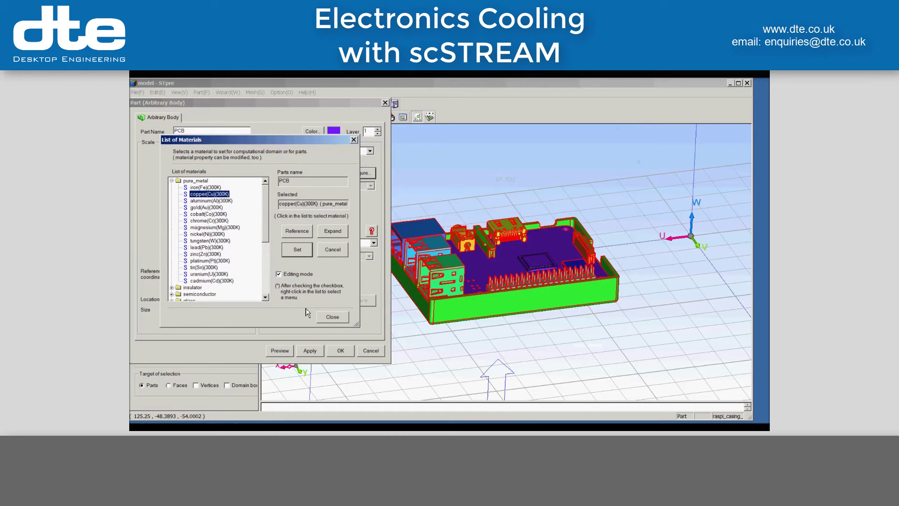
pyautogui.moveTo(265, 229); pyautogui.dragTo(266, 290)
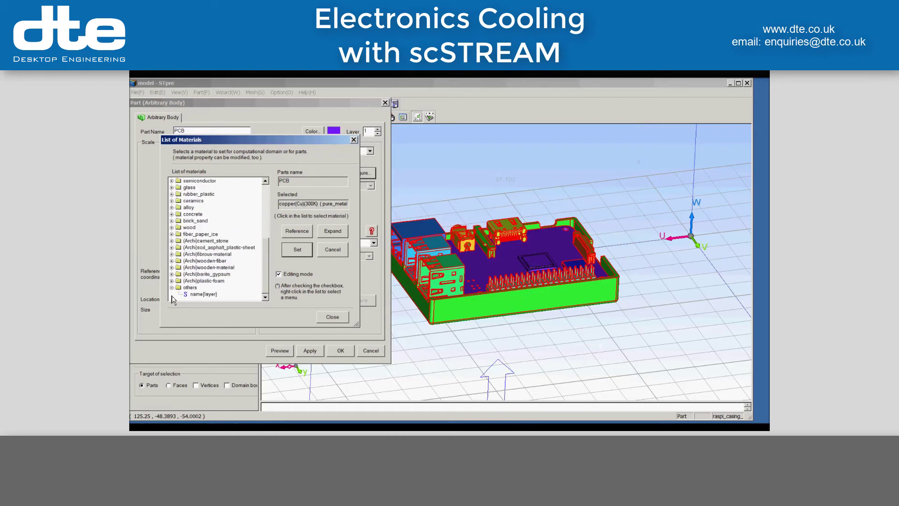
pyautogui.click(171, 287)
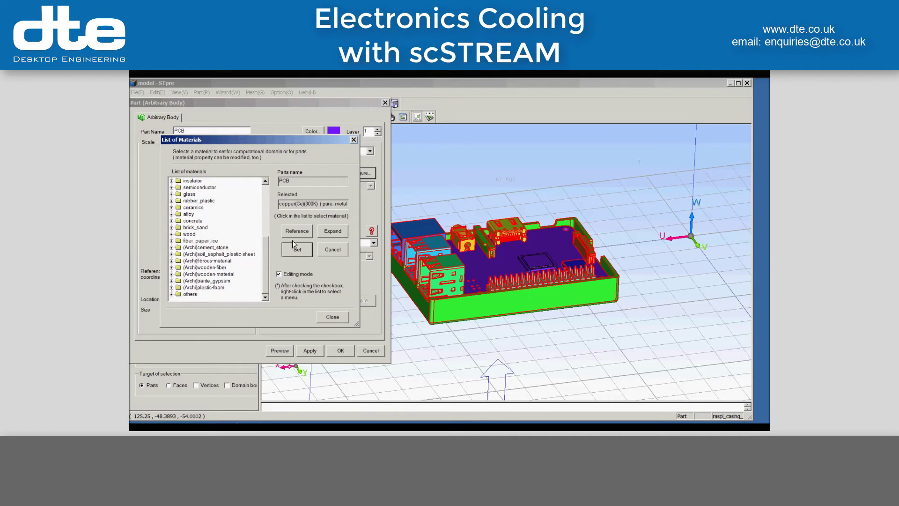
pyautogui.click(300, 252)
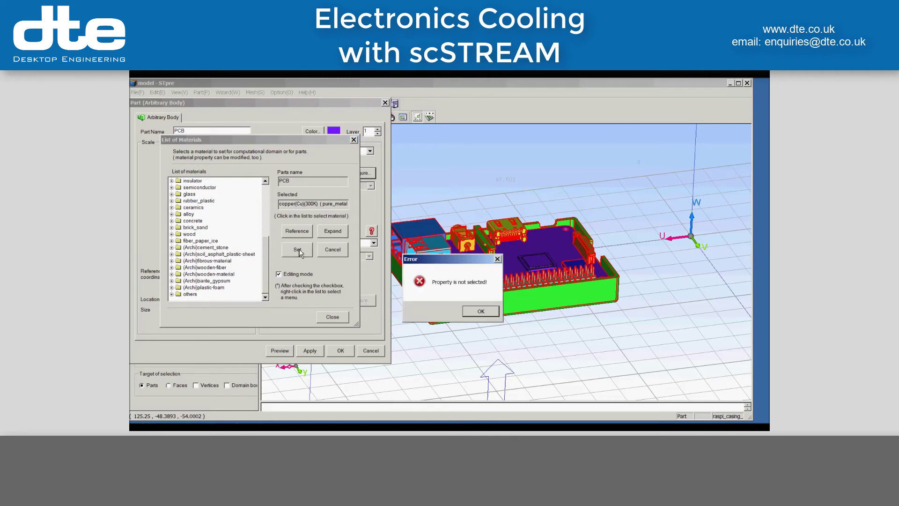
pyautogui.click(486, 312)
pyautogui.click(172, 294)
pyautogui.click(193, 295)
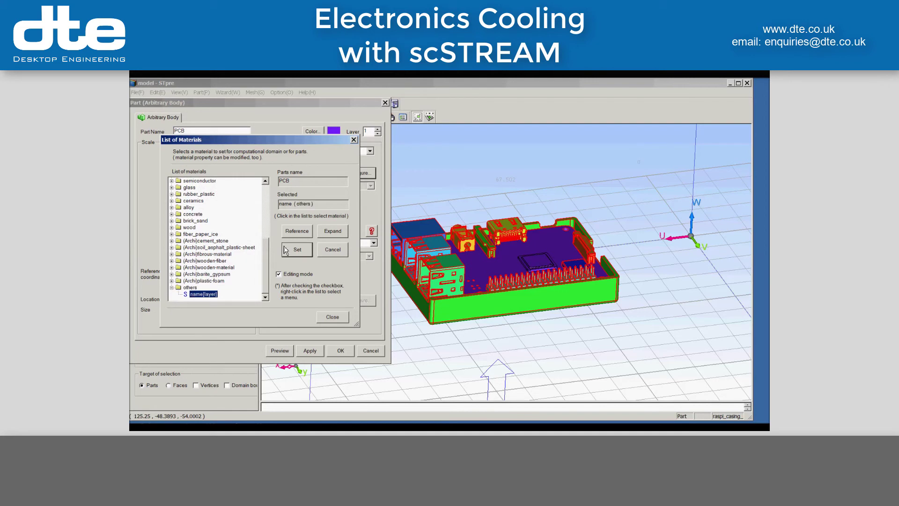
pyautogui.click(298, 249)
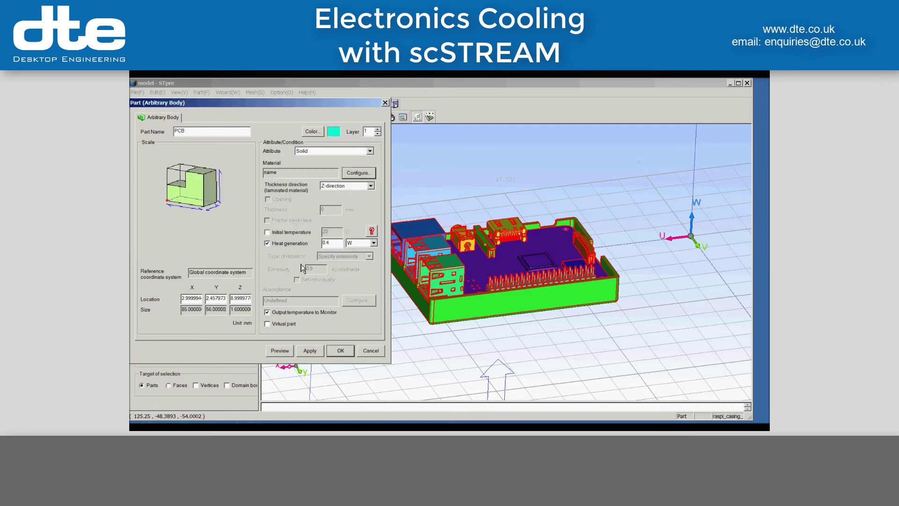
pyautogui.click(339, 352)
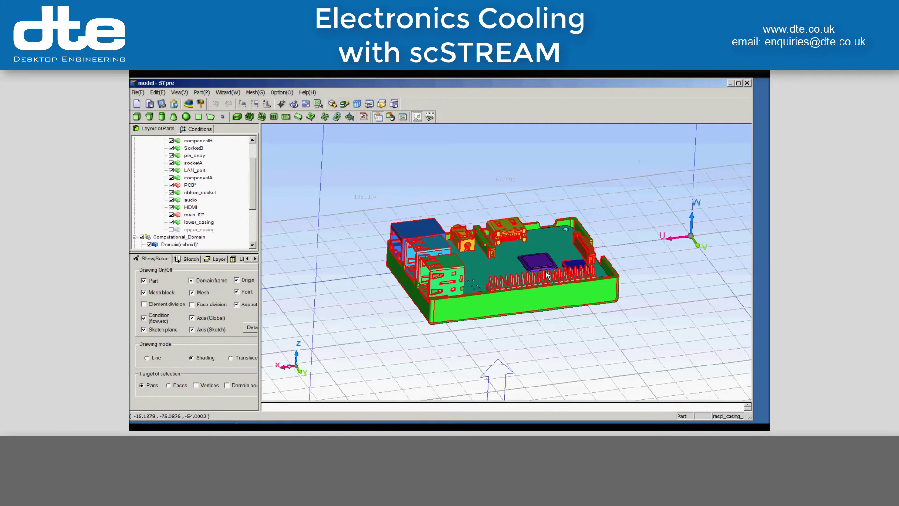
# Show upper_casing again and view the closed casing within the whole computational domain
pyautogui.moveTo(531, 293)
pyautogui.mouseDown(button='middle')
pyautogui.moveTo(562, 280)
pyautogui.moveTo(538, 283)
pyautogui.mouseUp(button='middle')
pyautogui.scroll(-3, 512, 315)
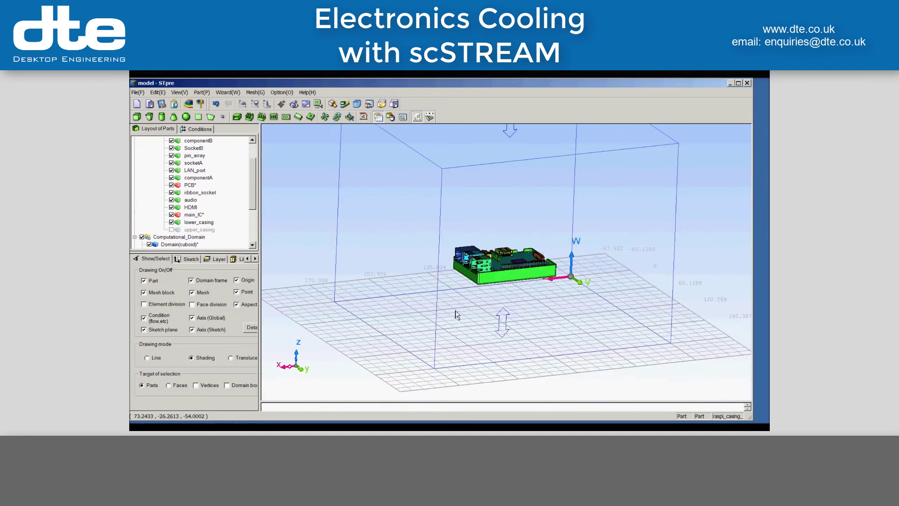
pyautogui.click(171, 229)
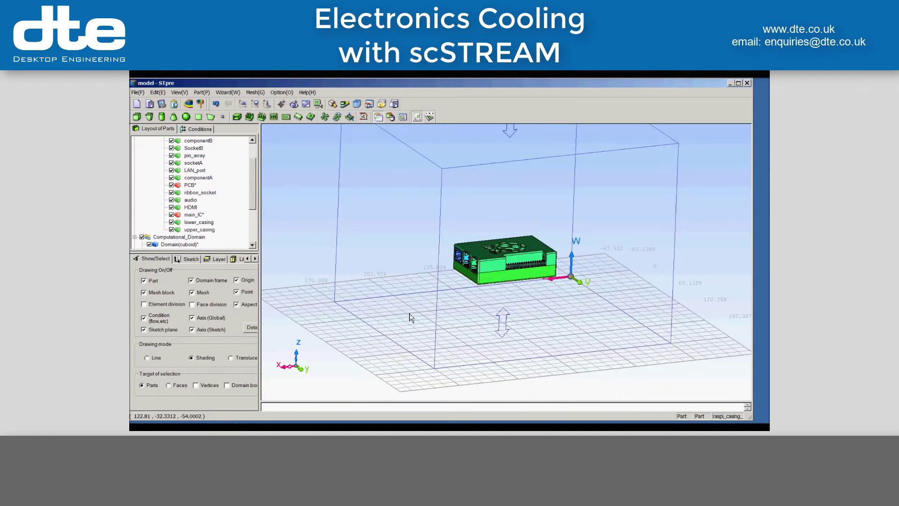
# Review the analysis conditions in the Condition Wizard and set the last cycle number of the steady-state analysis to 200
pyautogui.click(229, 93)
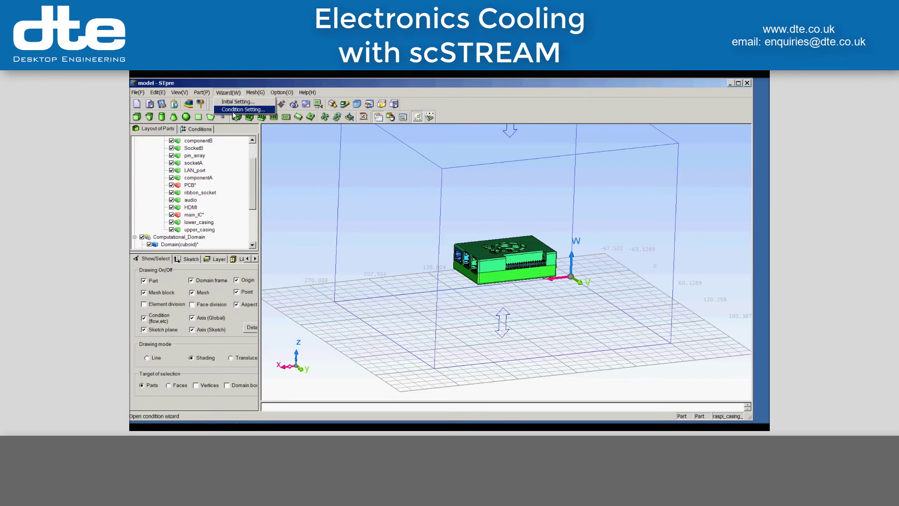
pyautogui.click(234, 110)
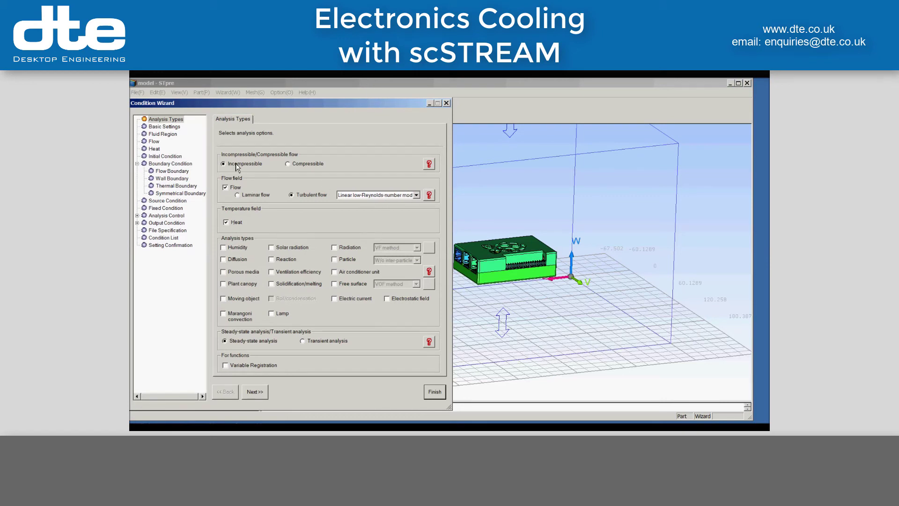
pyautogui.click(163, 128)
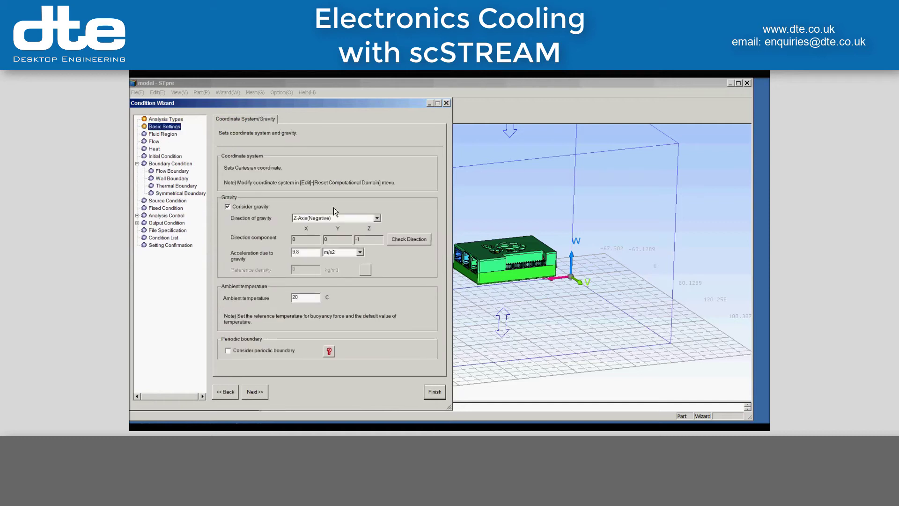
pyautogui.click(172, 135)
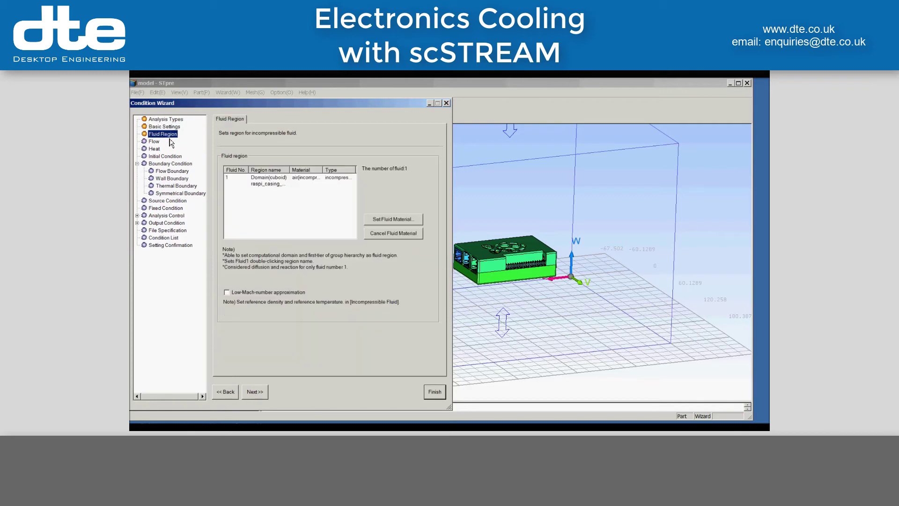
pyautogui.click(161, 170)
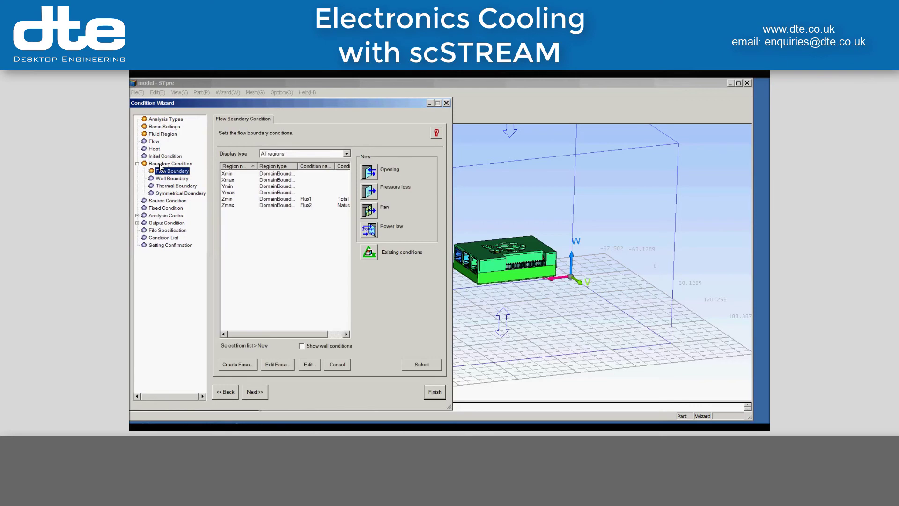
pyautogui.click(138, 216)
pyautogui.click(179, 224)
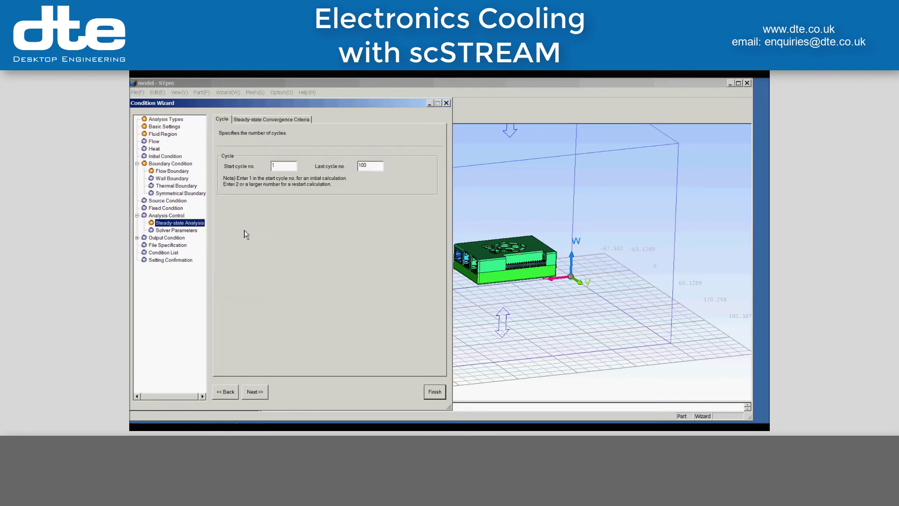
pyautogui.click(360, 165)
pyautogui.press('BackSpace')
pyautogui.write('2')
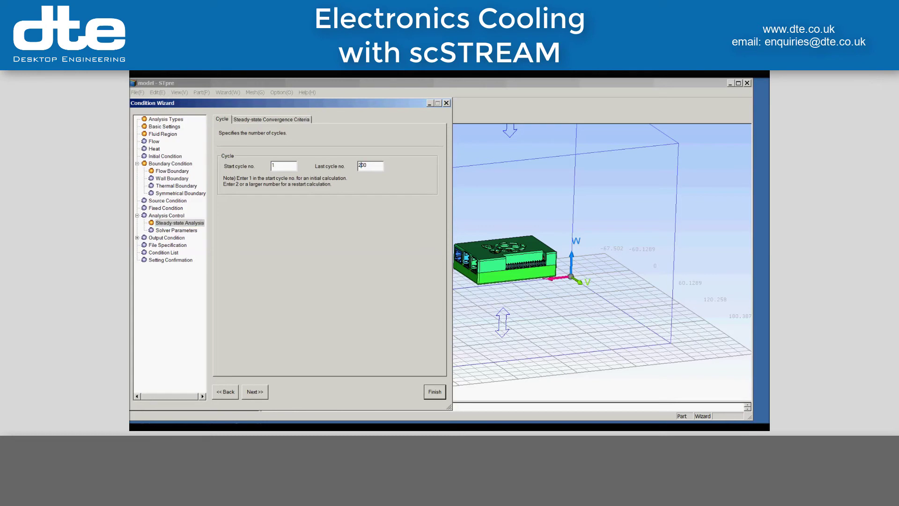
pyautogui.click(255, 392)
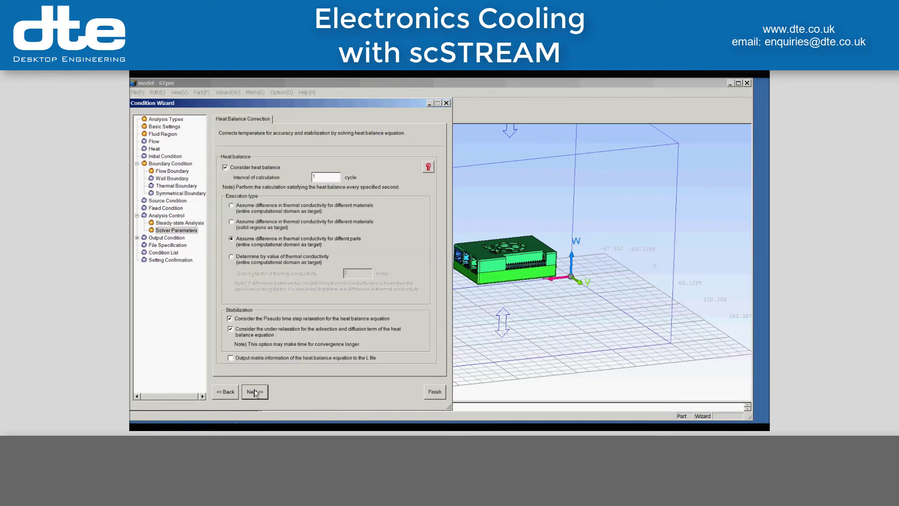
pyautogui.click(432, 396)
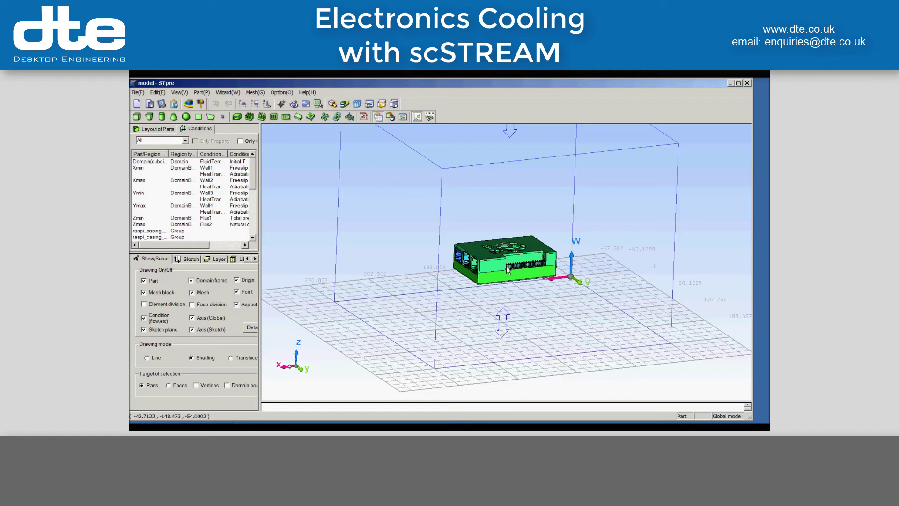
# Open the mesh division settings and generate a grid using representative vertex detection with rough grids and detailed mesh
pyautogui.click(256, 92)
pyautogui.click(261, 103)
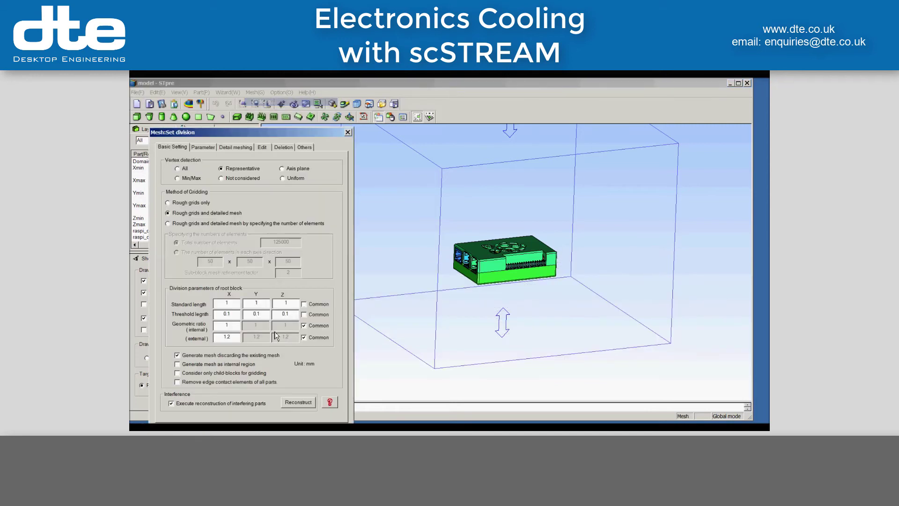
pyautogui.moveTo(534, 302); pyautogui.dragTo(538, 346, button='middle')
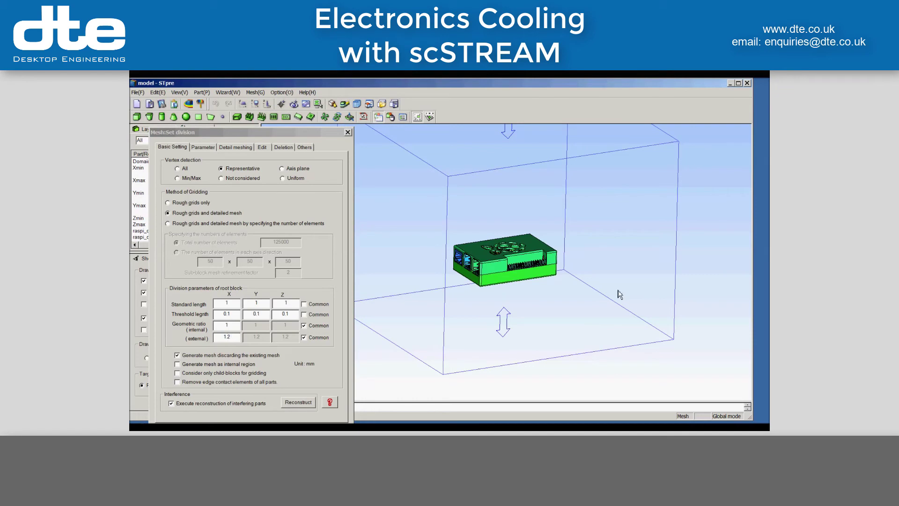
pyautogui.scroll(-2, 548, 297)
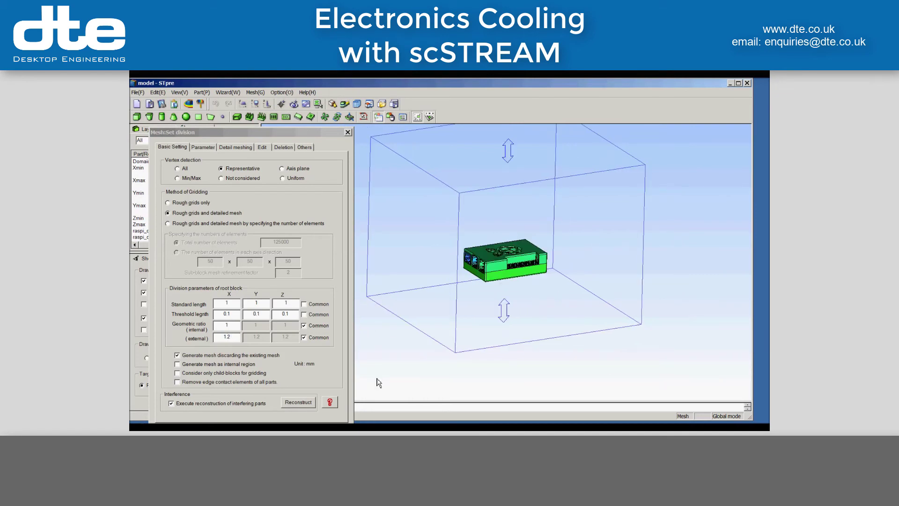
pyautogui.moveTo(258, 134); pyautogui.dragTo(258, 92)
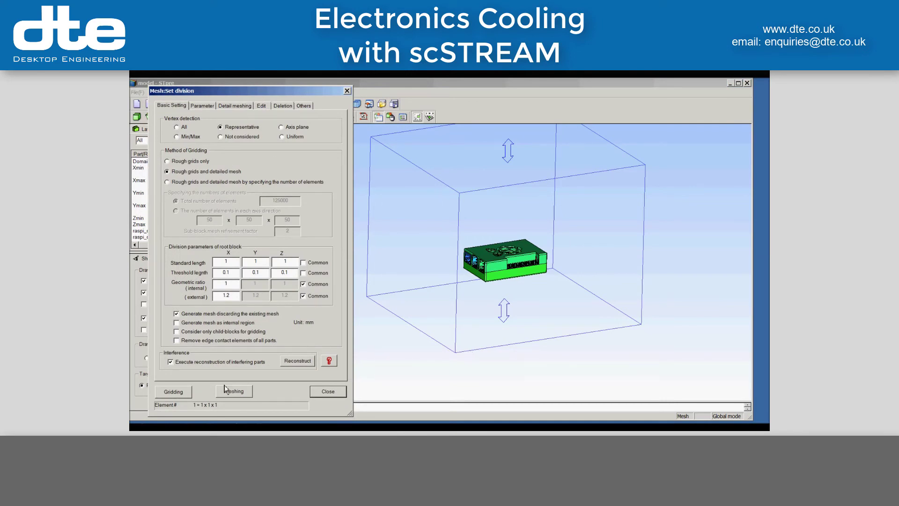
pyautogui.click(166, 392)
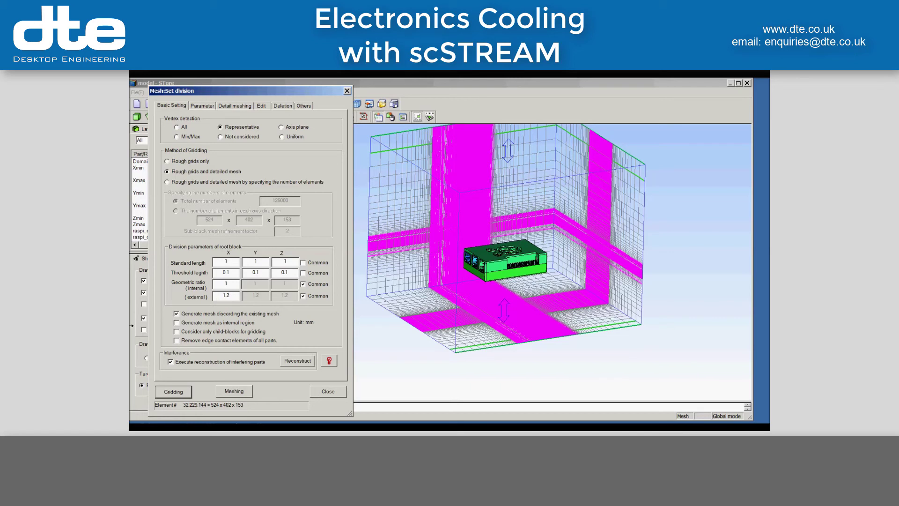
# Regenerate the grid with uniform vertex detection and a detailed mesh specified by a total of 5000000 elements
pyautogui.click(282, 136)
pyautogui.click(192, 182)
pyautogui.moveTo(289, 201); pyautogui.dragTo(272, 202)
pyautogui.write('500000')
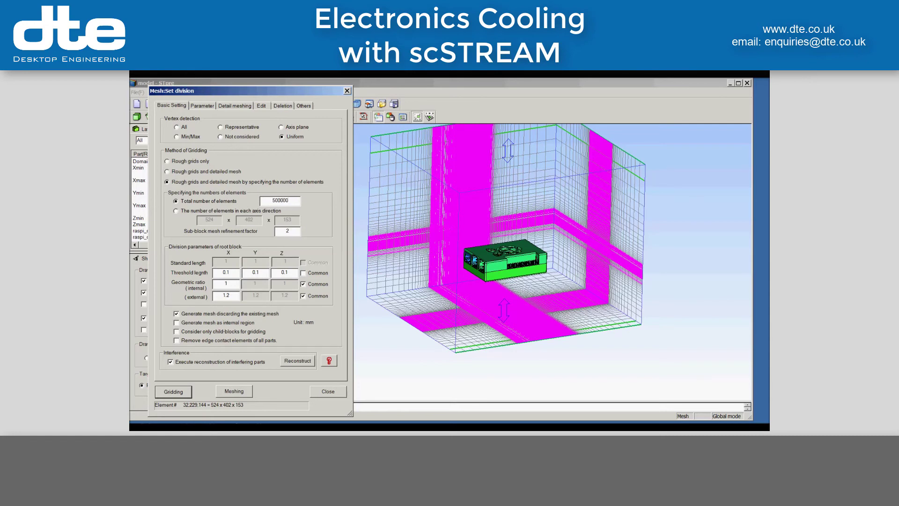
pyautogui.write('0')
pyautogui.click(174, 395)
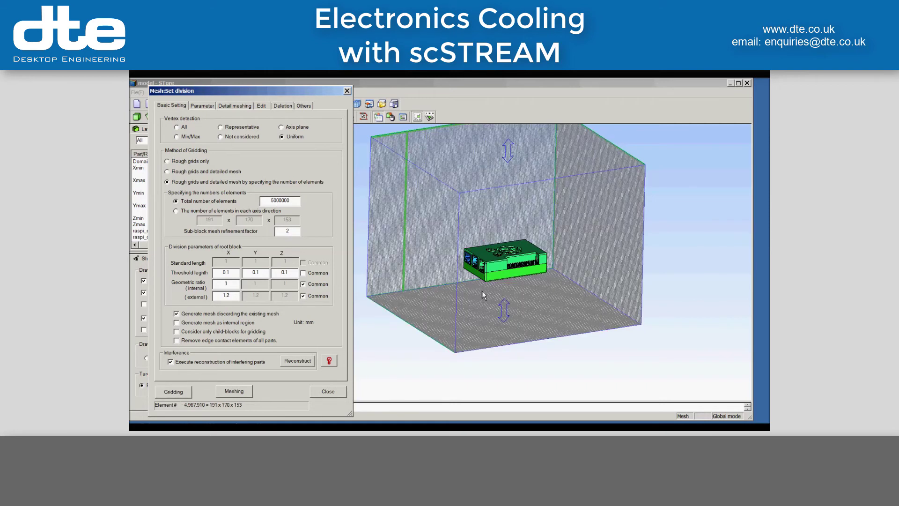
# Switch the drawing mode to line and examine the grid over the casing and its components from the side with the HDMI port
pyautogui.click(512, 267)
pyautogui.scroll(5, 543, 281)
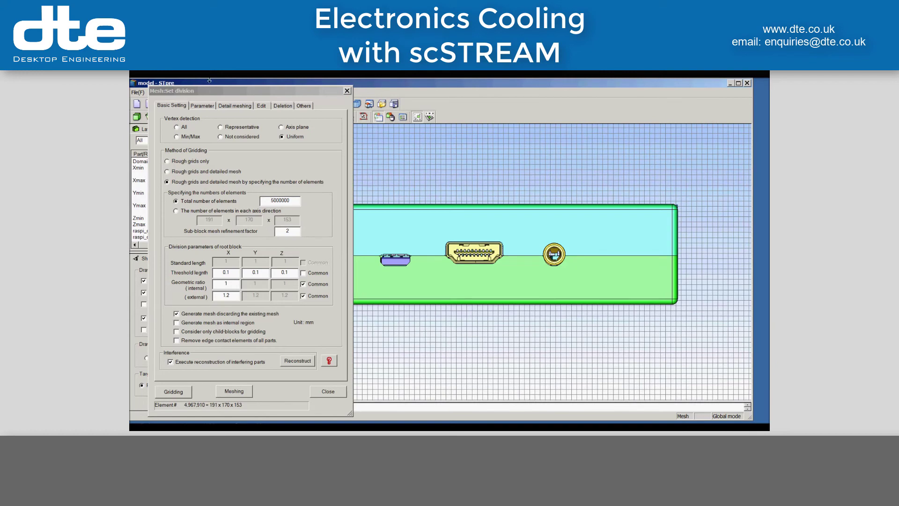
pyautogui.moveTo(203, 91); pyautogui.dragTo(290, 93)
pyautogui.click(157, 361)
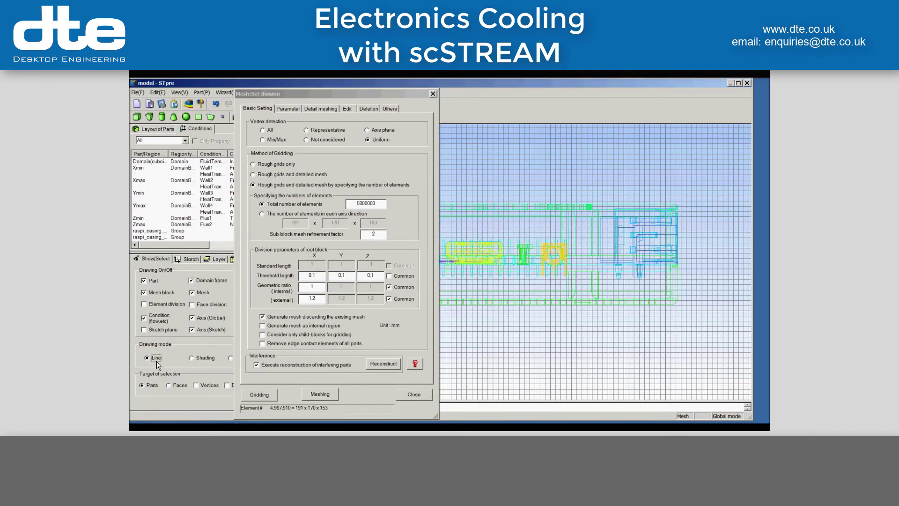
pyautogui.moveTo(369, 94); pyautogui.dragTo(247, 83)
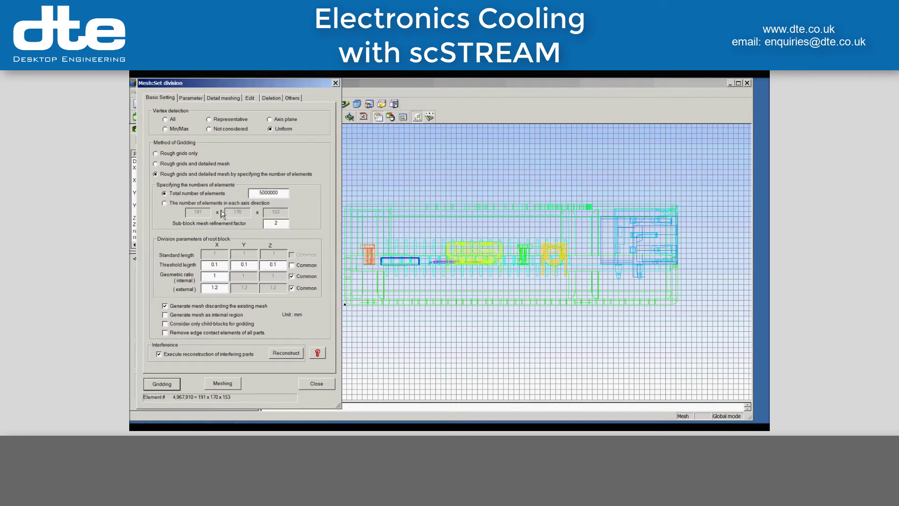
# Start a new mesh block under RootBlock and take its range from the lower_casing part
pyautogui.click(193, 98)
pyautogui.click(182, 132)
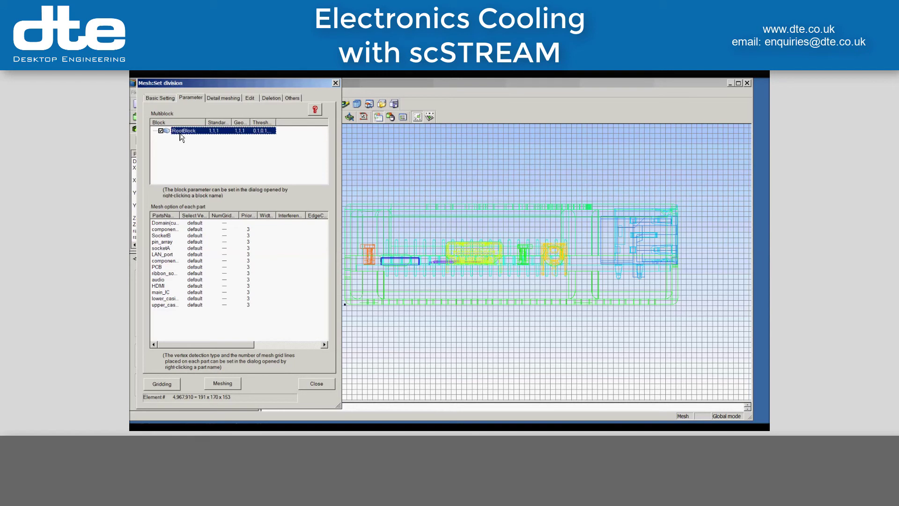
pyautogui.rightClick(183, 134)
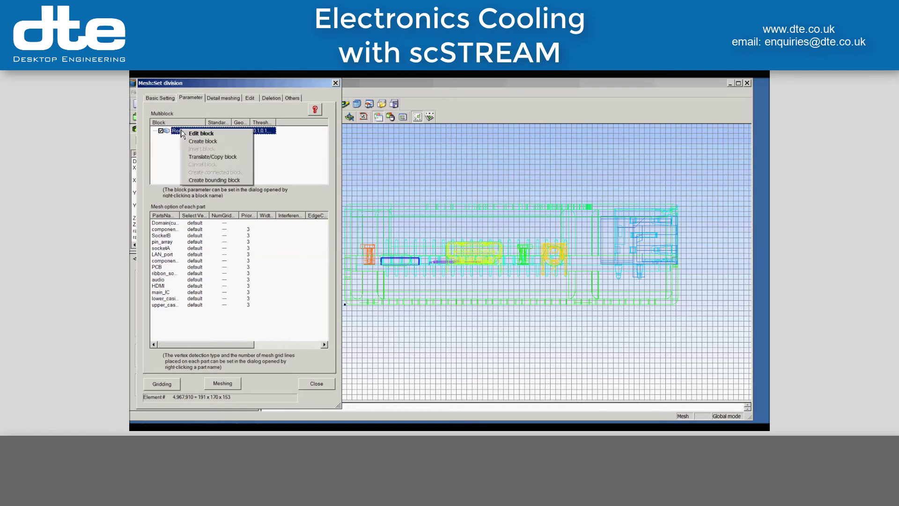
pyautogui.click(202, 141)
pyautogui.click(265, 232)
pyautogui.click(462, 286)
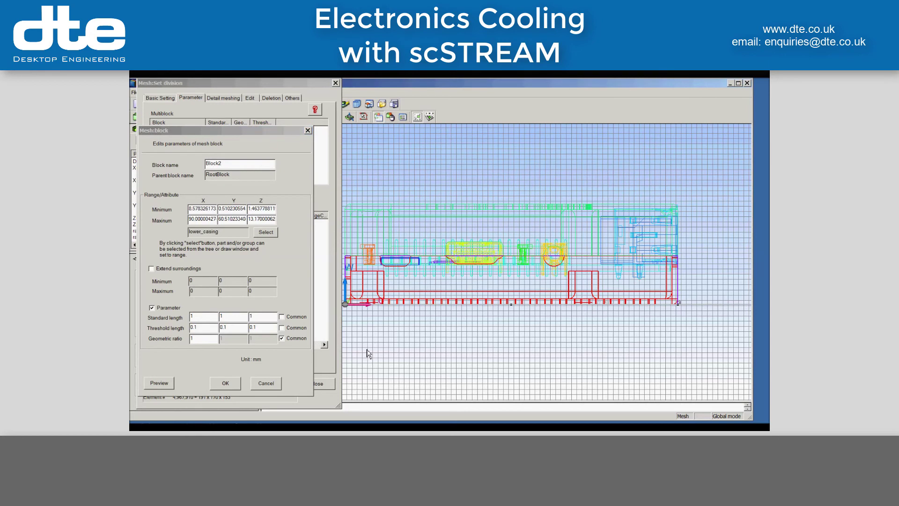
# Set the new block's maximum Z to 28.17 mm, preview its extent around the casing and create the block
pyautogui.click(256, 222)
pyautogui.moveTo(256, 222); pyautogui.dragTo(249, 222)
pyautogui.write('28')
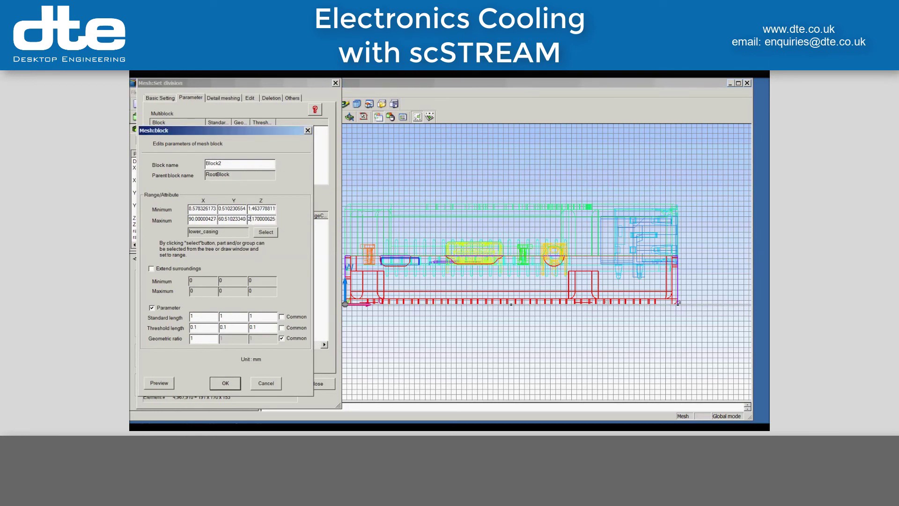
pyautogui.click(167, 384)
pyautogui.moveTo(565, 245); pyautogui.dragTo(594, 260, button='middle')
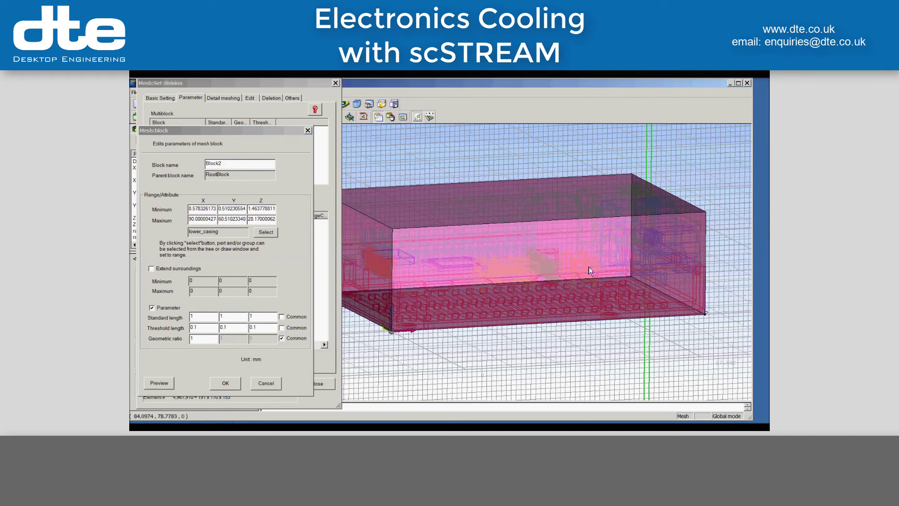
pyautogui.click(222, 385)
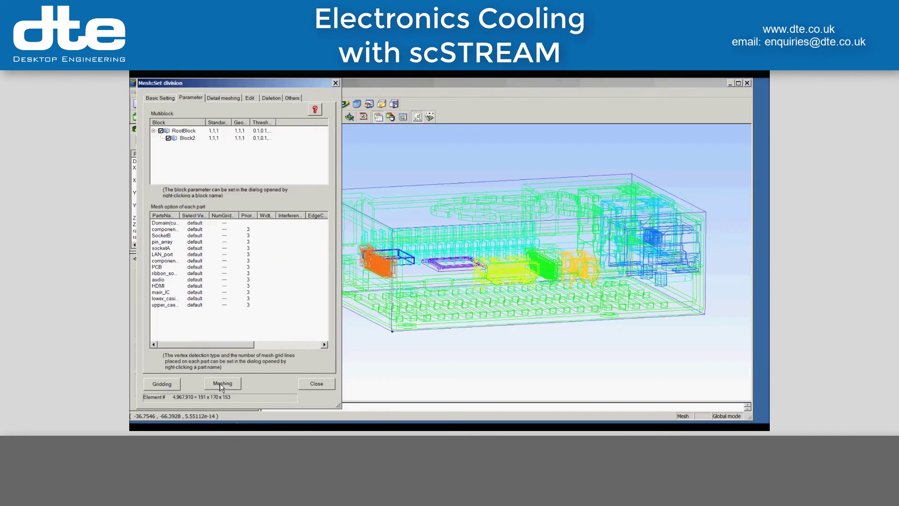
# Set the sub-block mesh refinement factor to 3, regenerate the grid and check the refinement around the casing
pyautogui.click(155, 97)
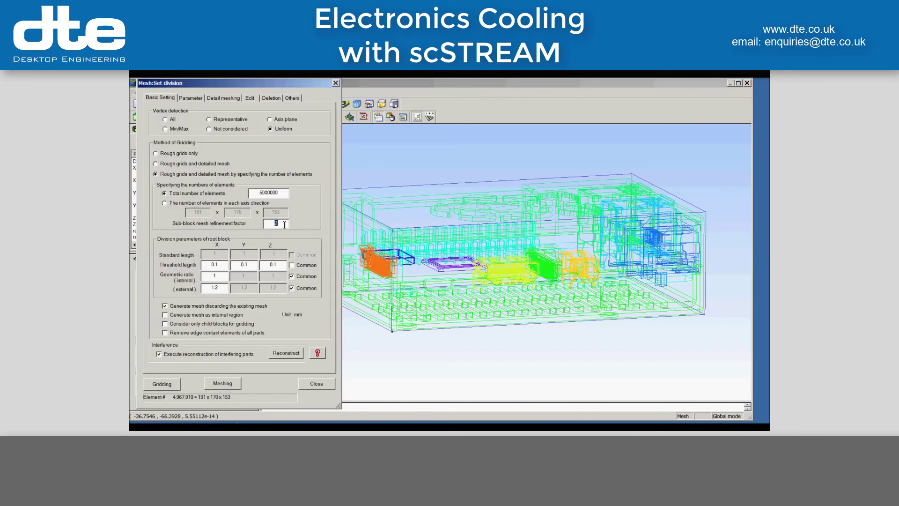
pyautogui.click(171, 386)
pyautogui.click(510, 296)
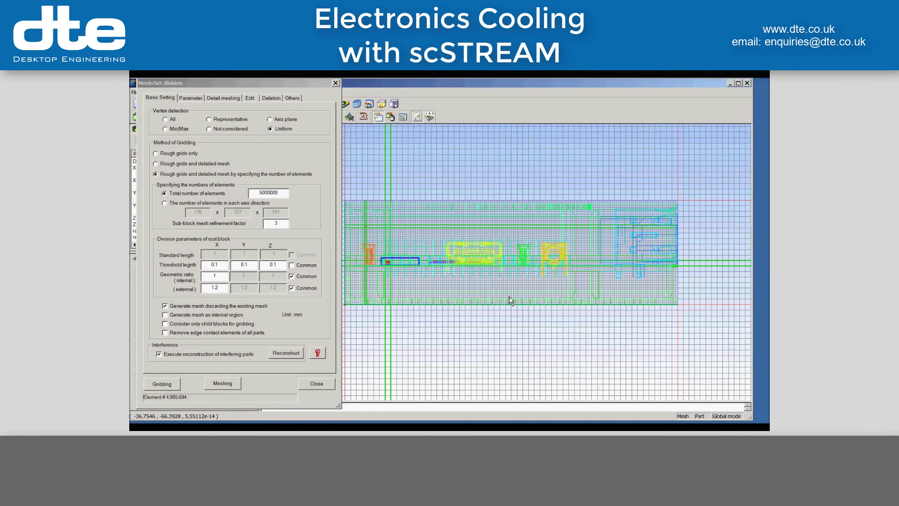
pyautogui.scroll(3, 585, 260)
pyautogui.scroll(-2, 587, 261)
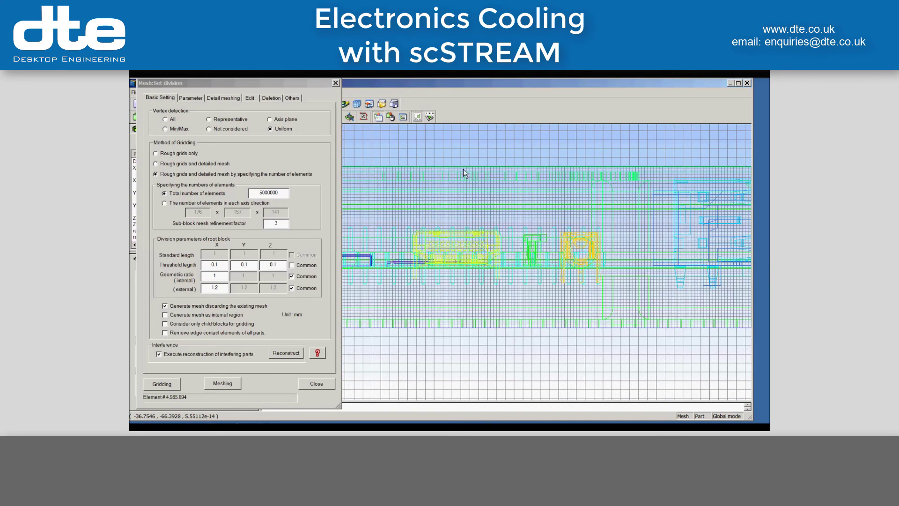
pyautogui.scroll(-4, 516, 225)
pyautogui.scroll(2, 669, 259)
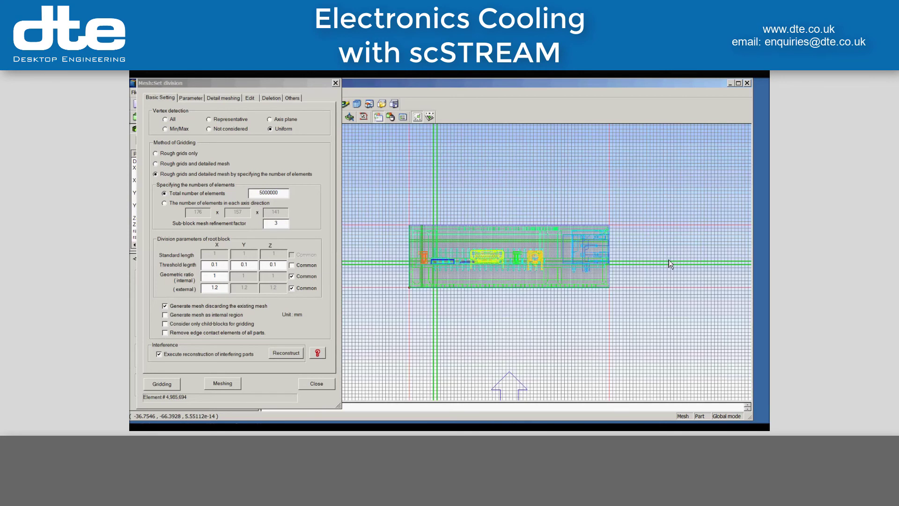
pyautogui.scroll(-2, 569, 268)
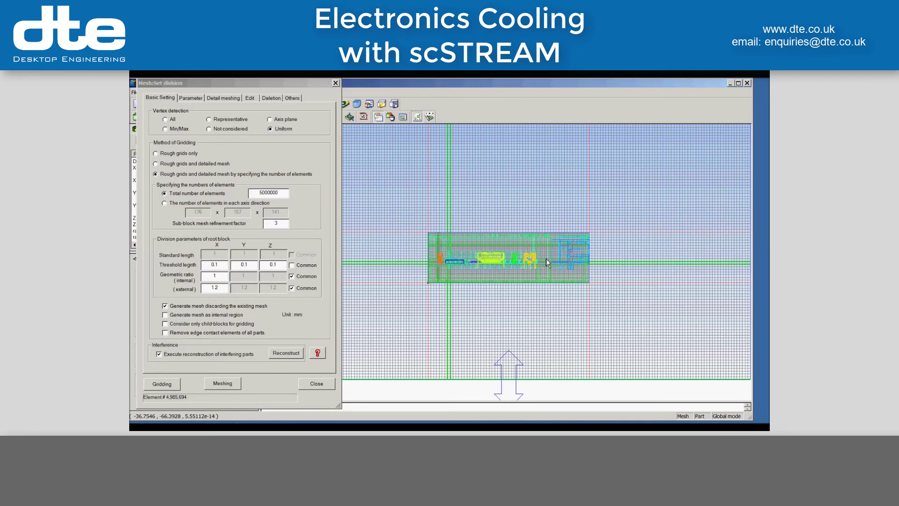
# Generate the mesh from the refined grid, view the meshed casing in 3D and close the mesh division settings
pyautogui.click(224, 385)
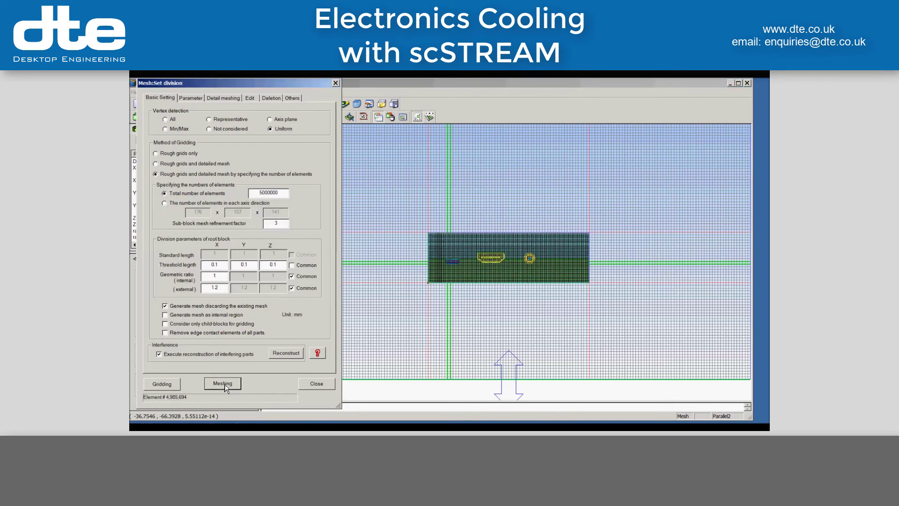
pyautogui.moveTo(450, 307); pyautogui.dragTo(499, 337, button='middle')
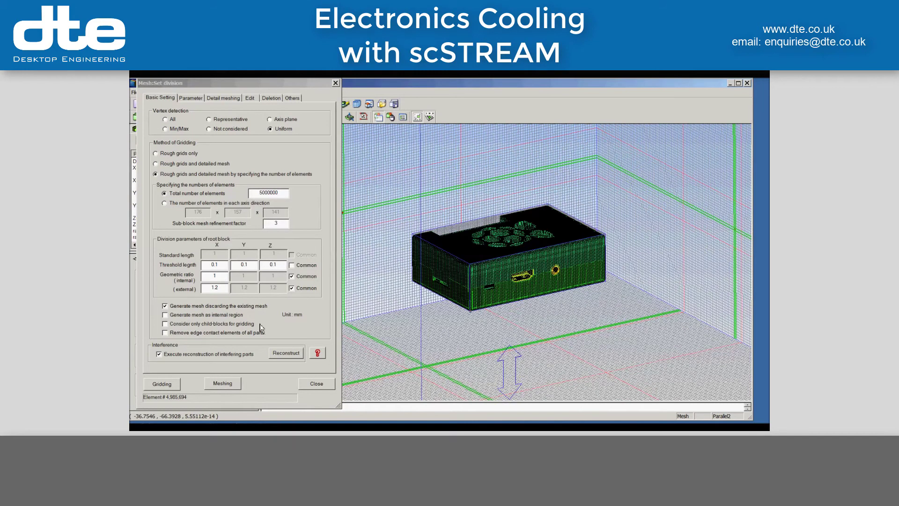
pyautogui.click(327, 384)
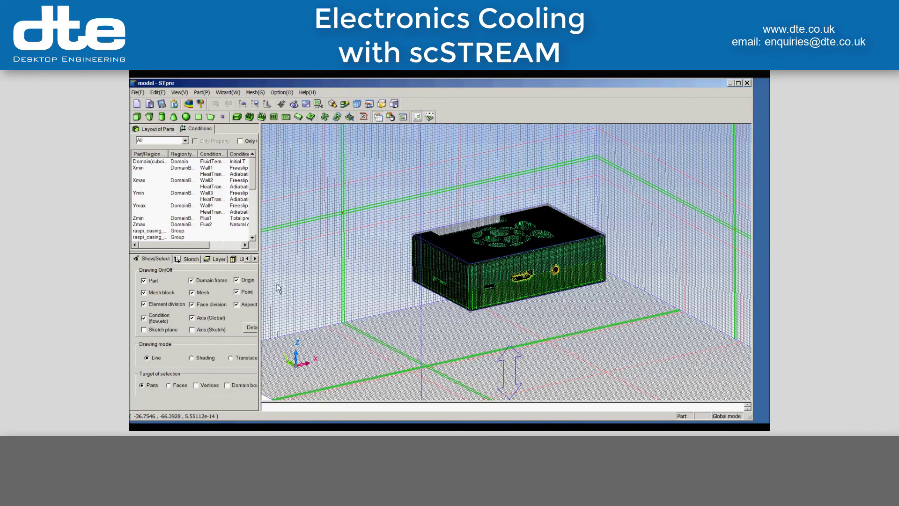
# Hide upper_casing and examine the mesh on the PCB and the components inside the lower casing
pyautogui.click(156, 130)
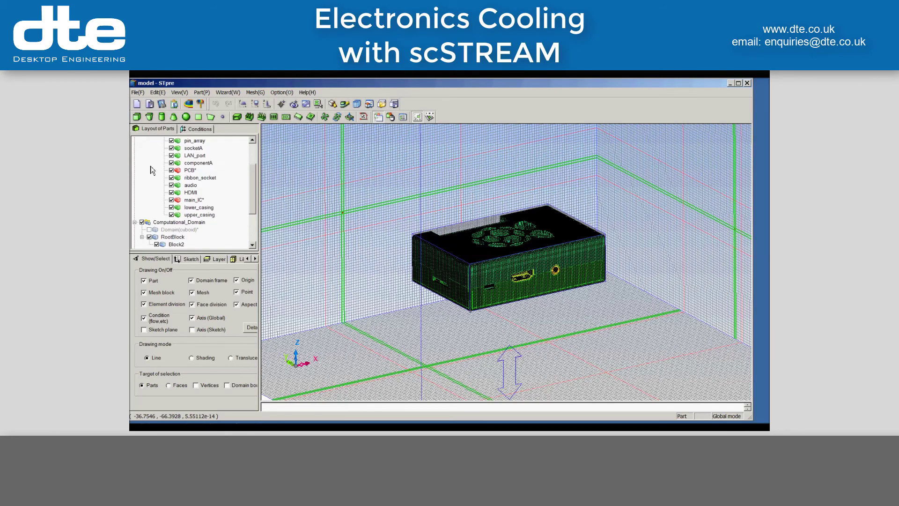
pyautogui.click(171, 215)
pyautogui.scroll(6, 543, 243)
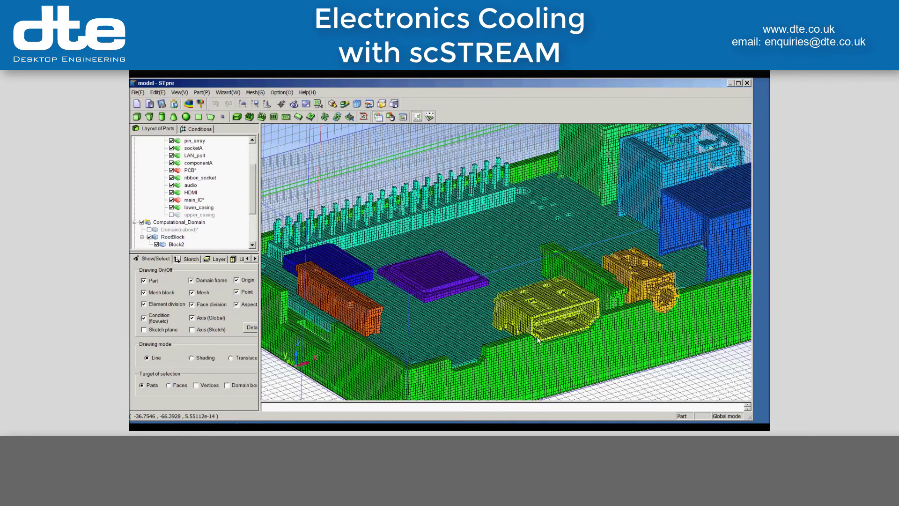
pyautogui.scroll(-5, 613, 253)
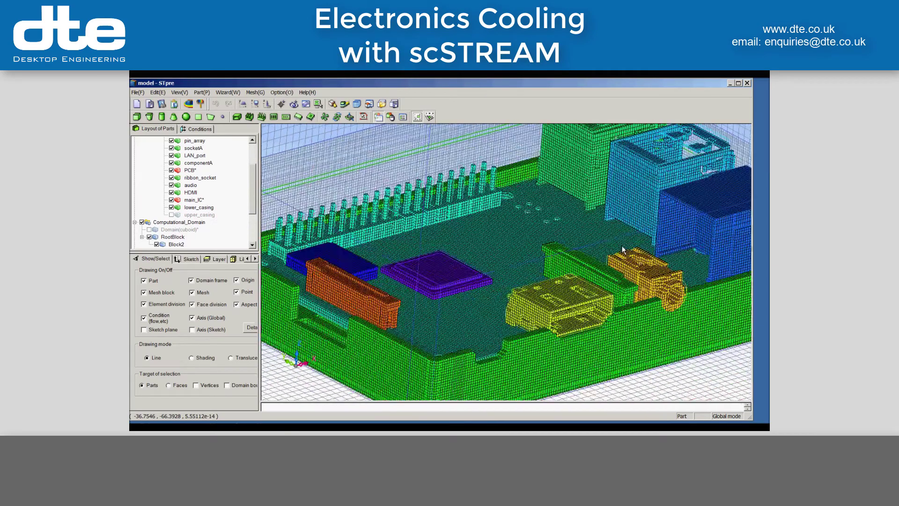